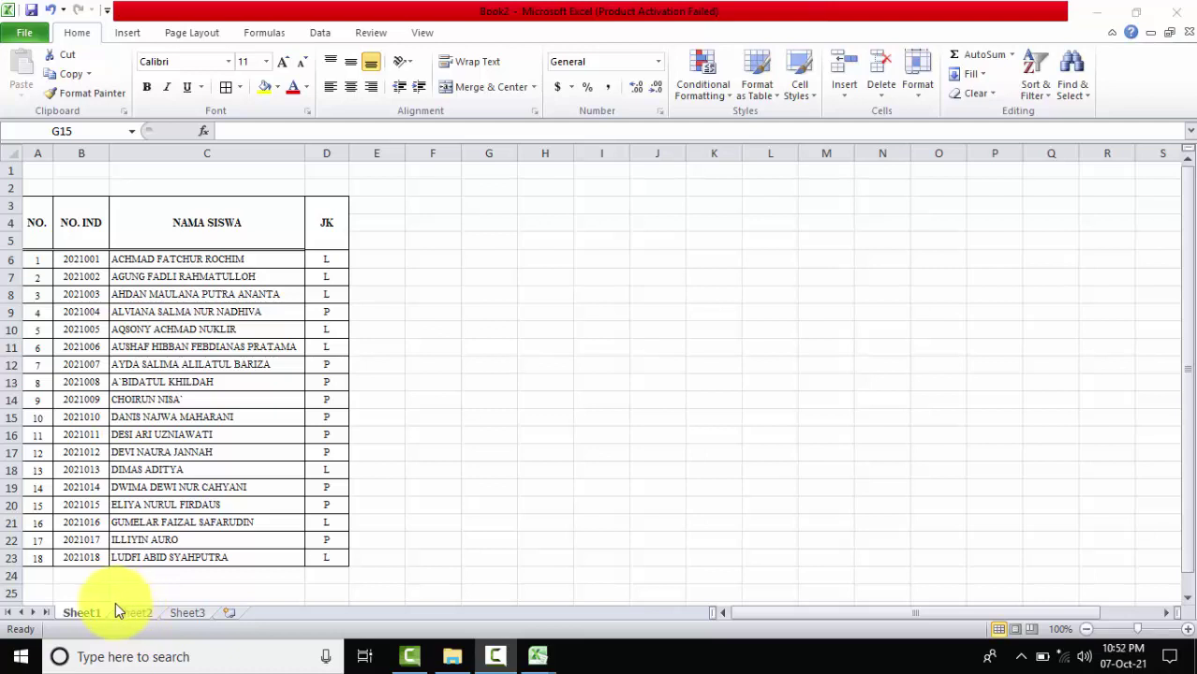
Step: Merge A1:D1 into one centred cell titled DATA SISWA, then go to Sheet2
left_click(42, 170)
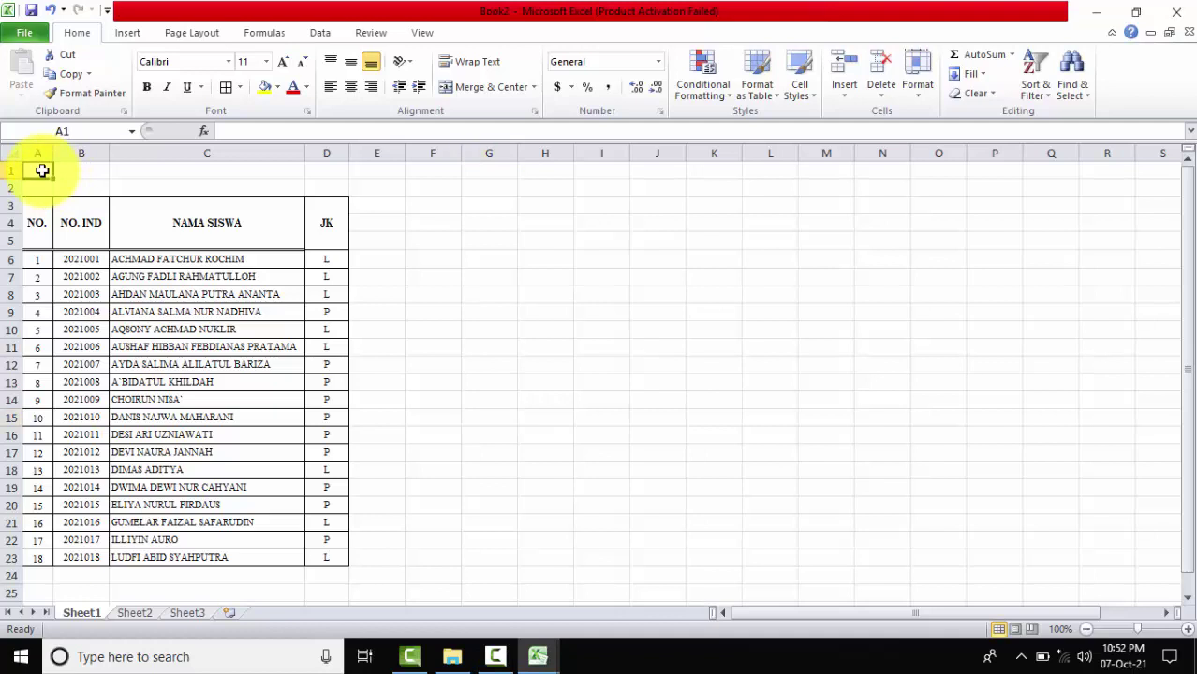
key("shift+Right")
key("shift+Right")
key("shift+Right")
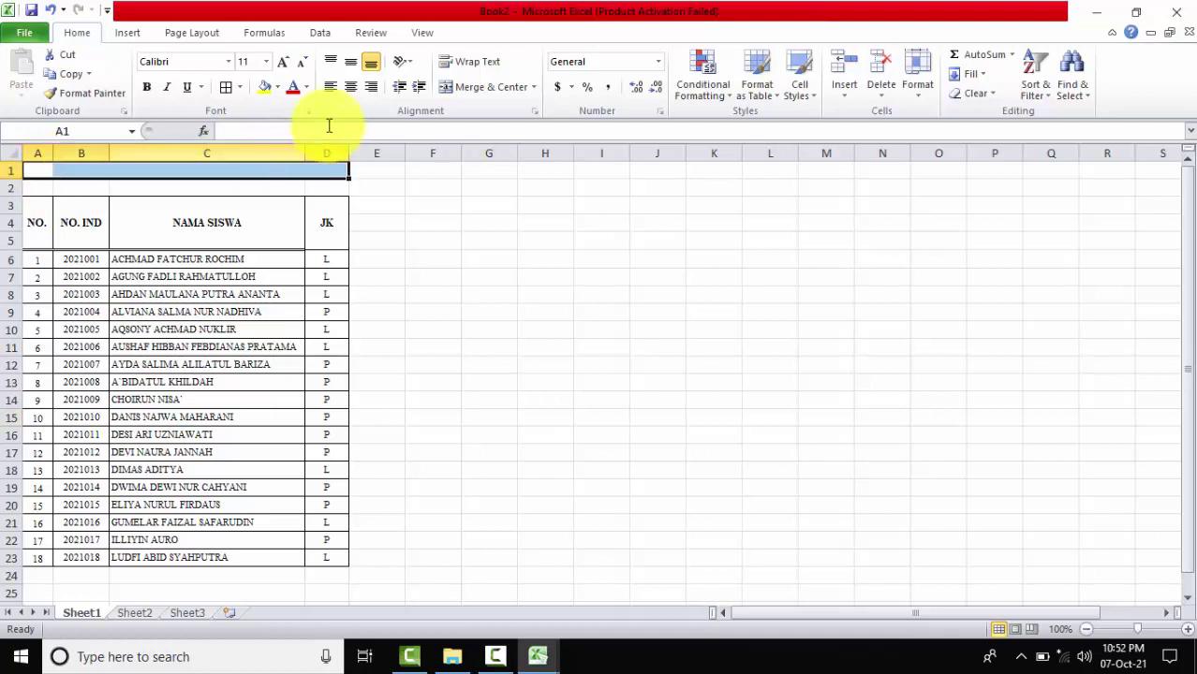
left_click(461, 86)
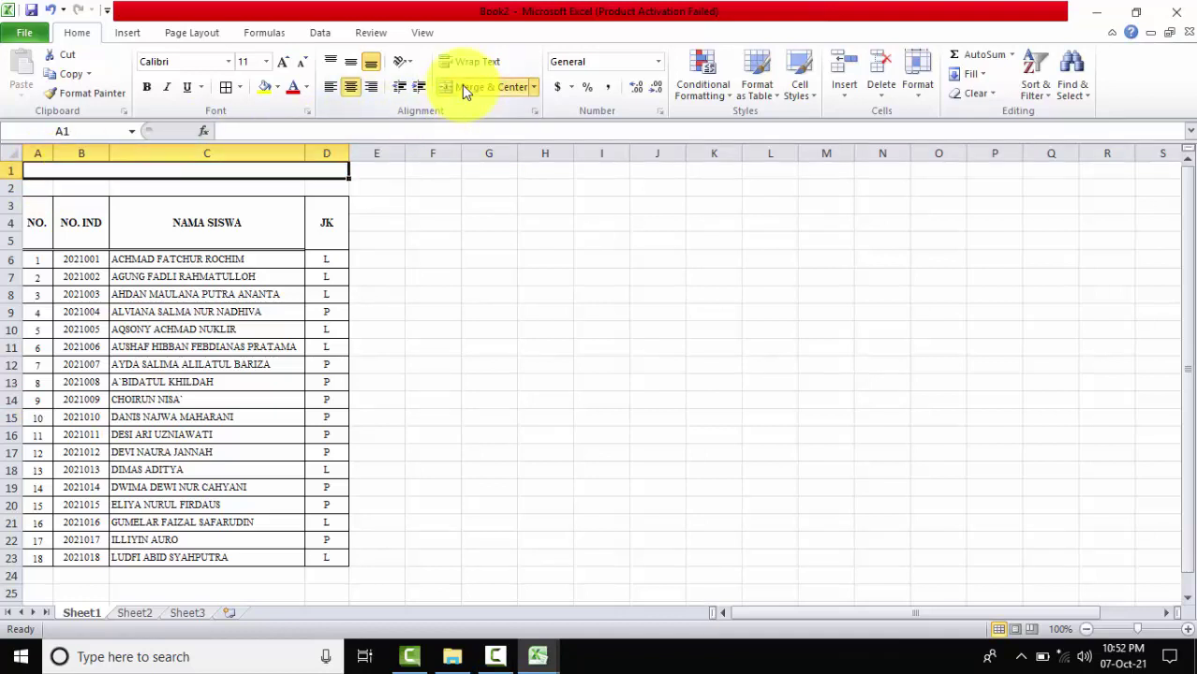
type("DATA SISW")
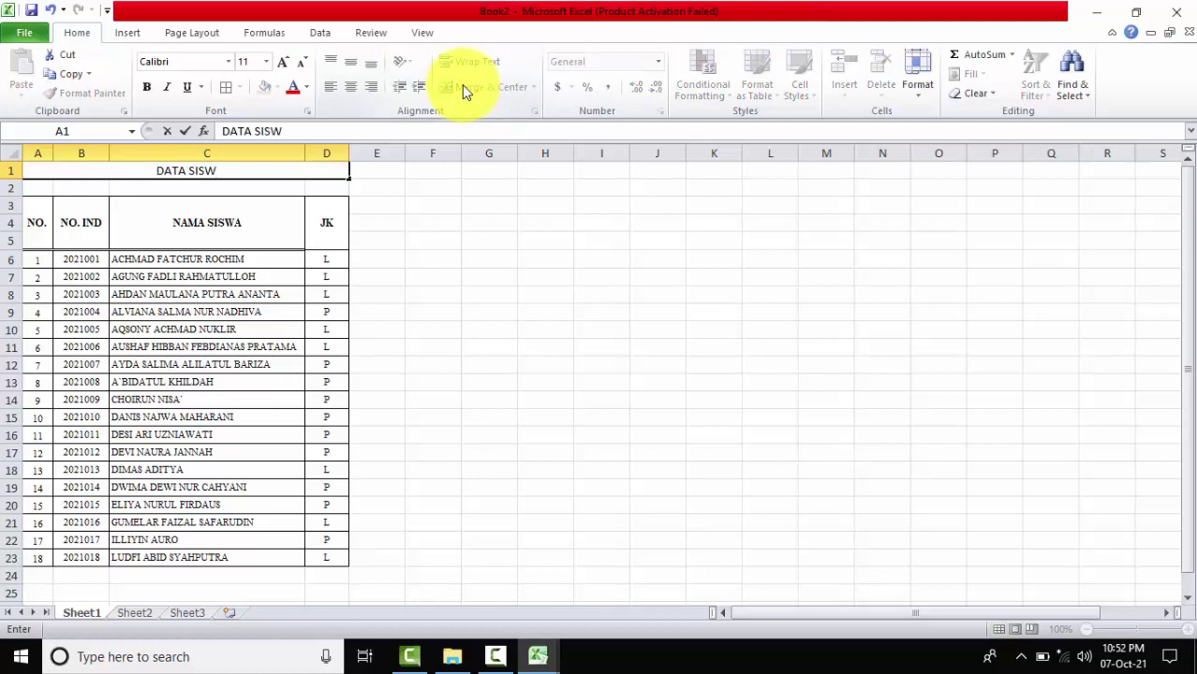
type("A")
key("Return")
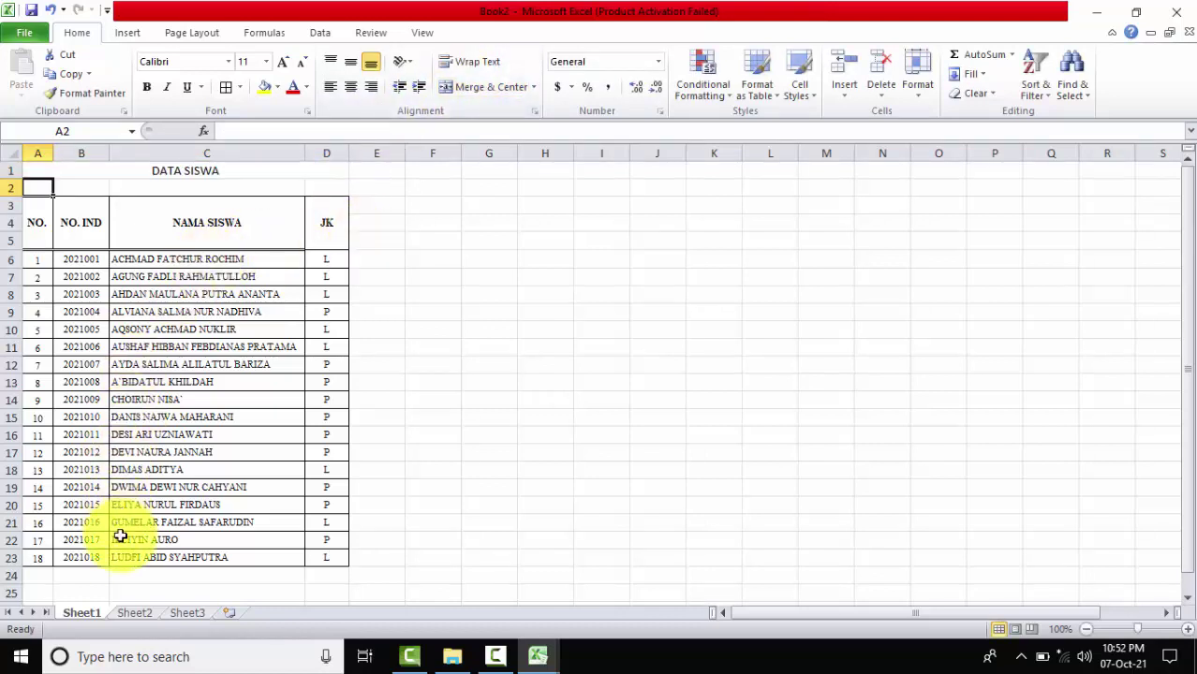
left_click(135, 614)
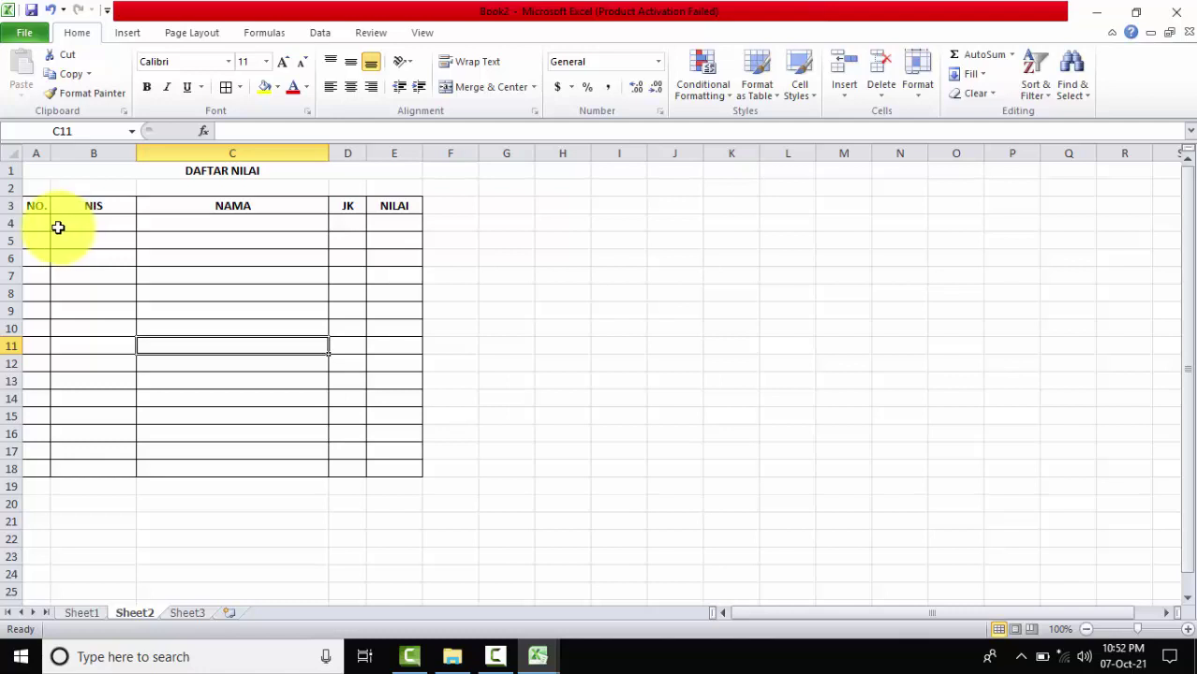
Step: Select A4:C19 of the empty DAFTAR NILAI table, then go back to Sheet1
left_click(40, 219)
left_click_drag(41, 218, 235, 484)
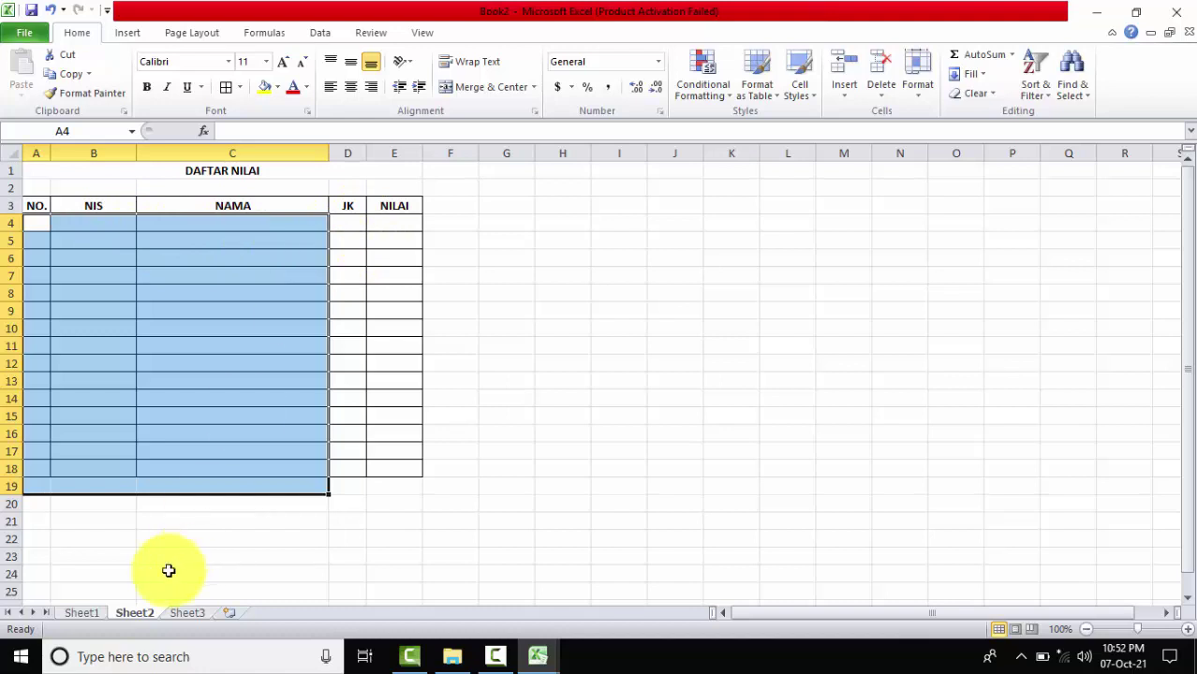
left_click(93, 617)
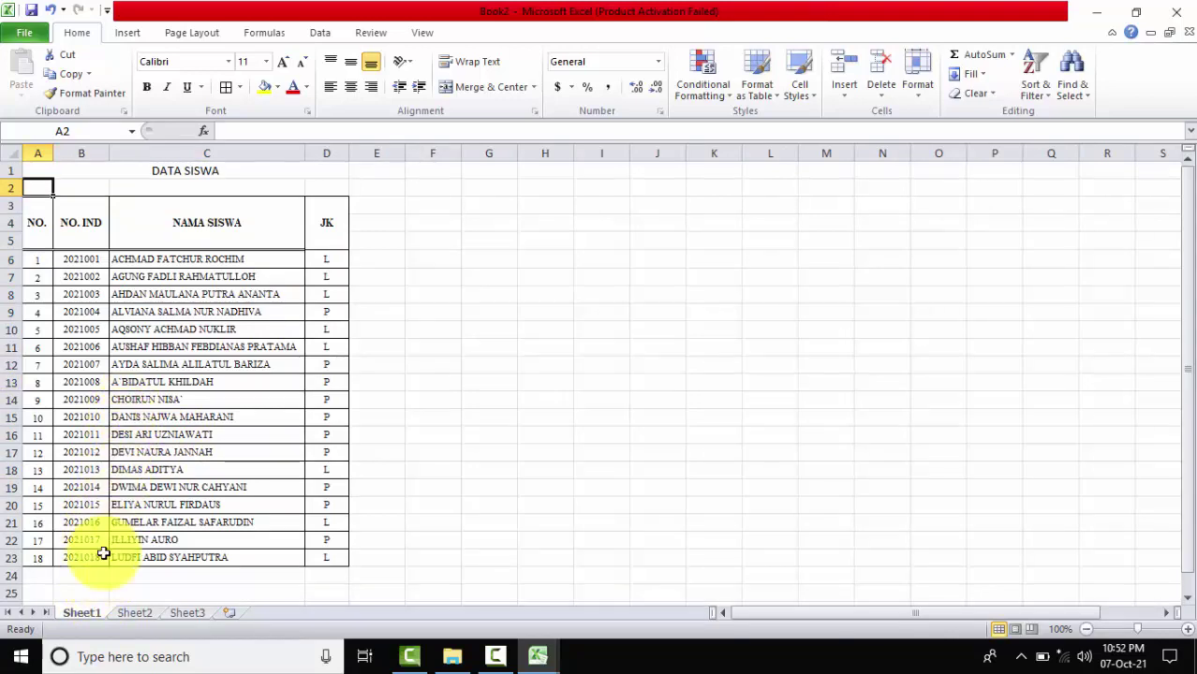
Step: Rename the Sheet1 tab to DATASISWA
double_click(88, 611)
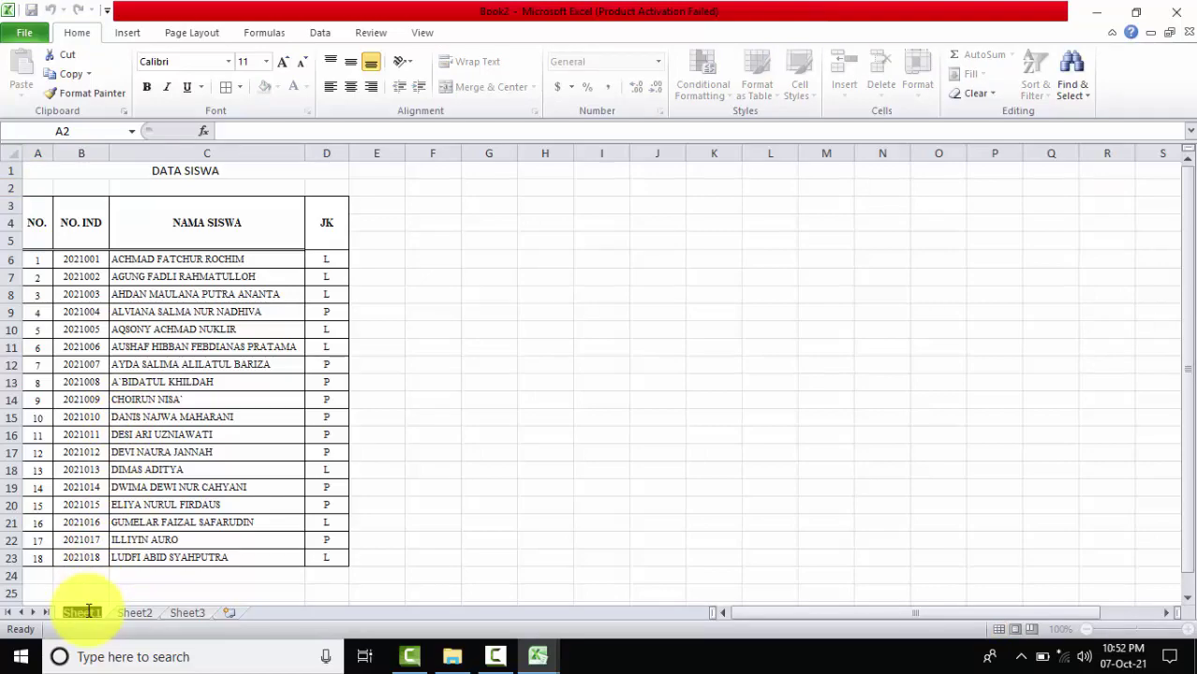
type("DATA")
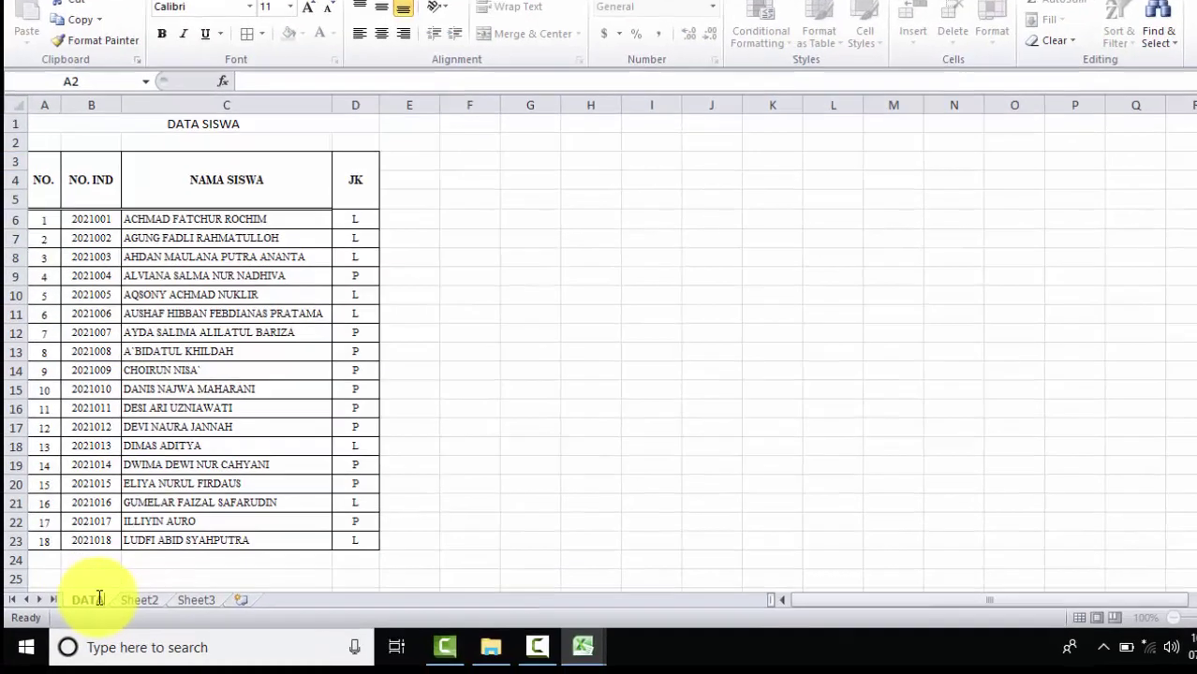
type("S")
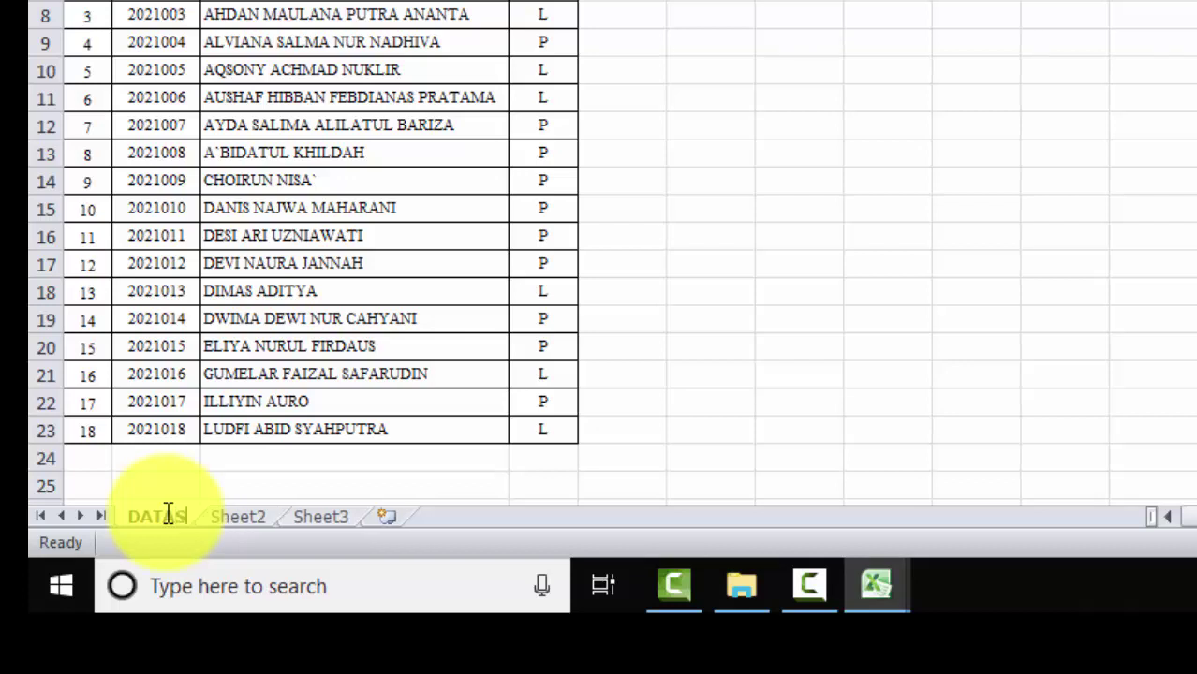
type("ISWA")
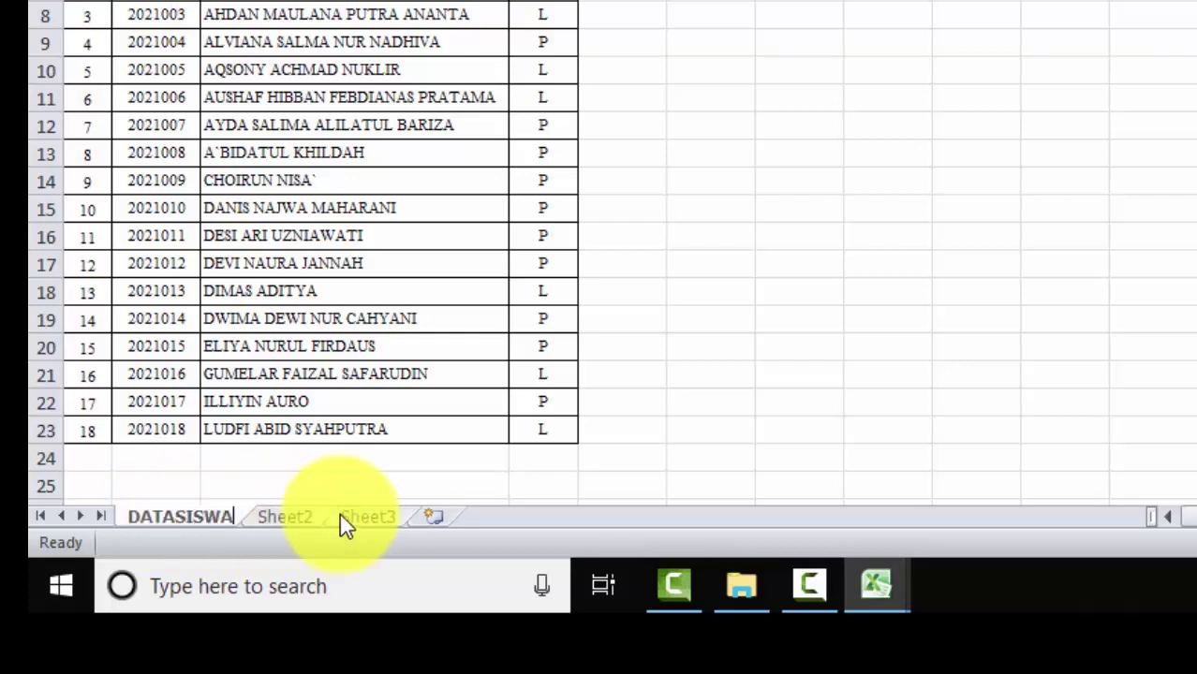
left_click(289, 515)
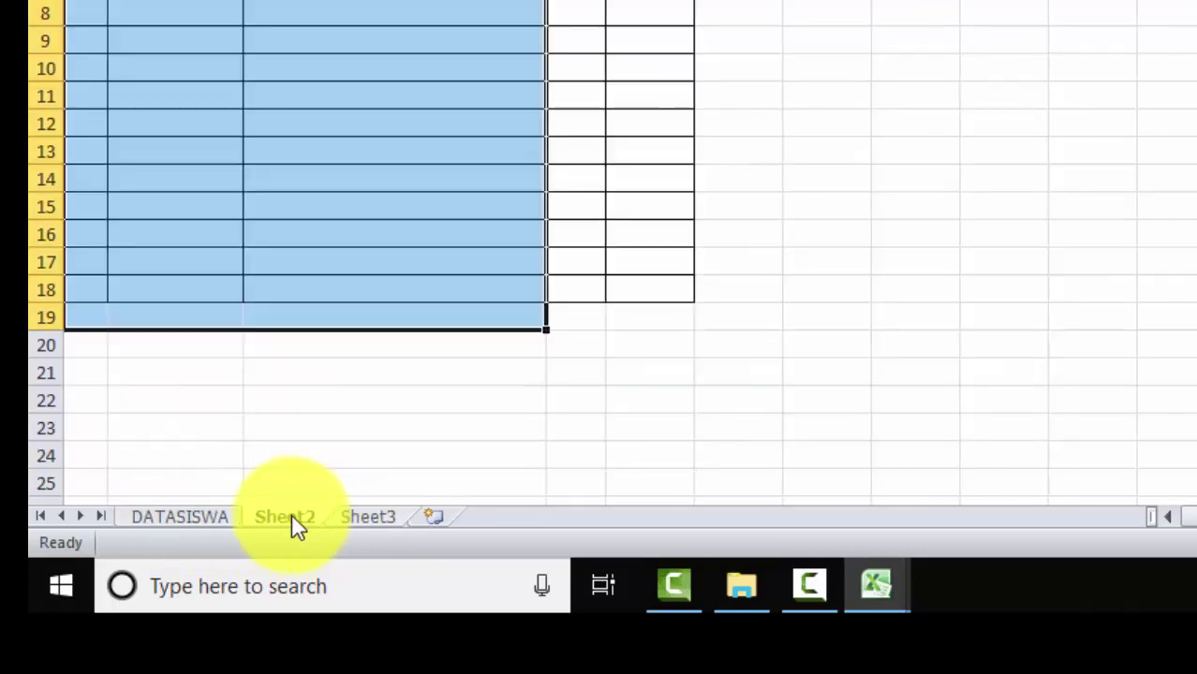
Step: Rename the Sheet2 tab to NILAI1, then return to the DATASISWA sheet
double_click(289, 515)
type("NILAI")
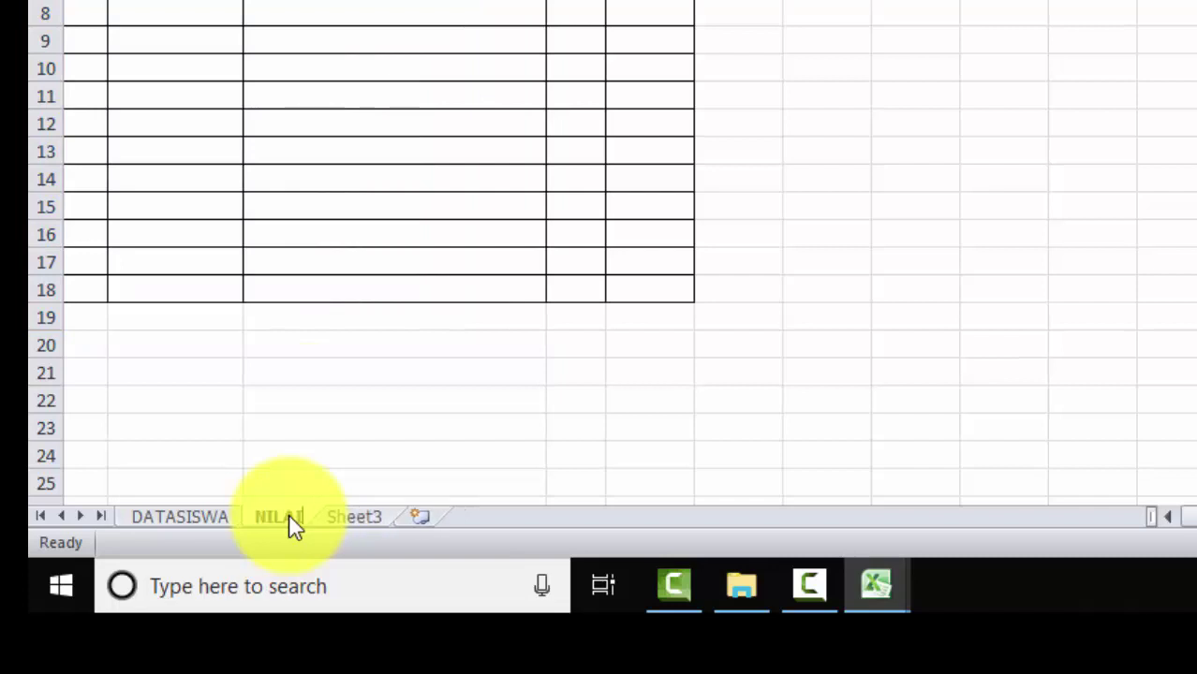
type("1")
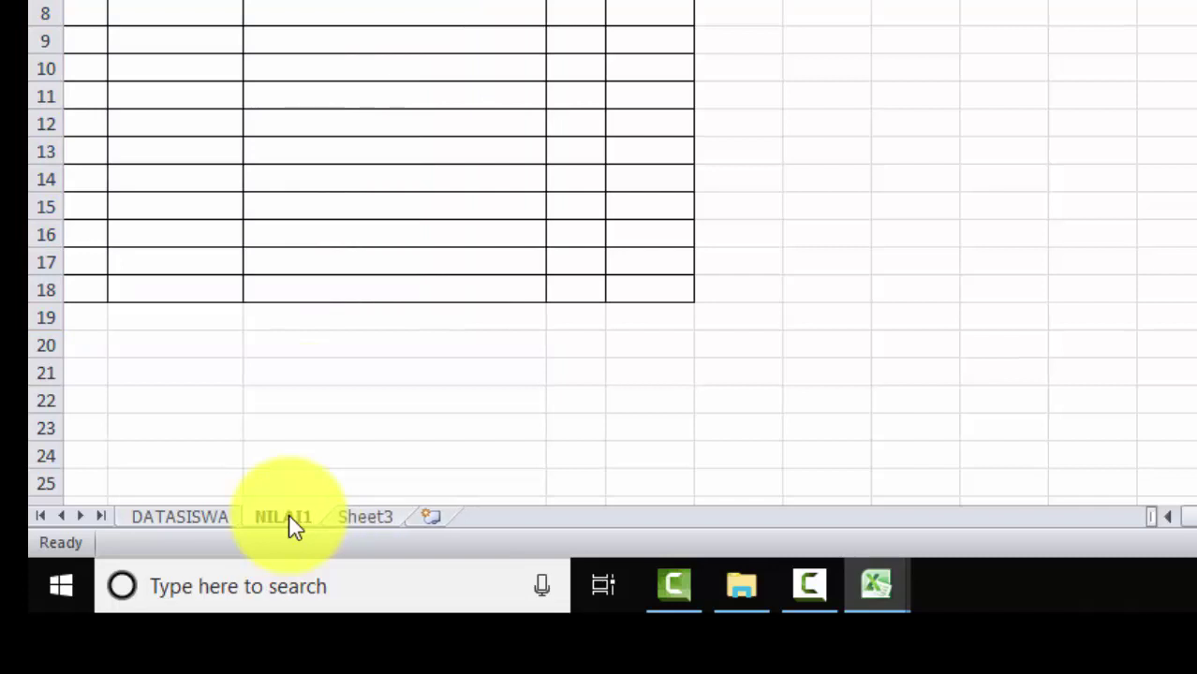
key("Return")
left_click(404, 432)
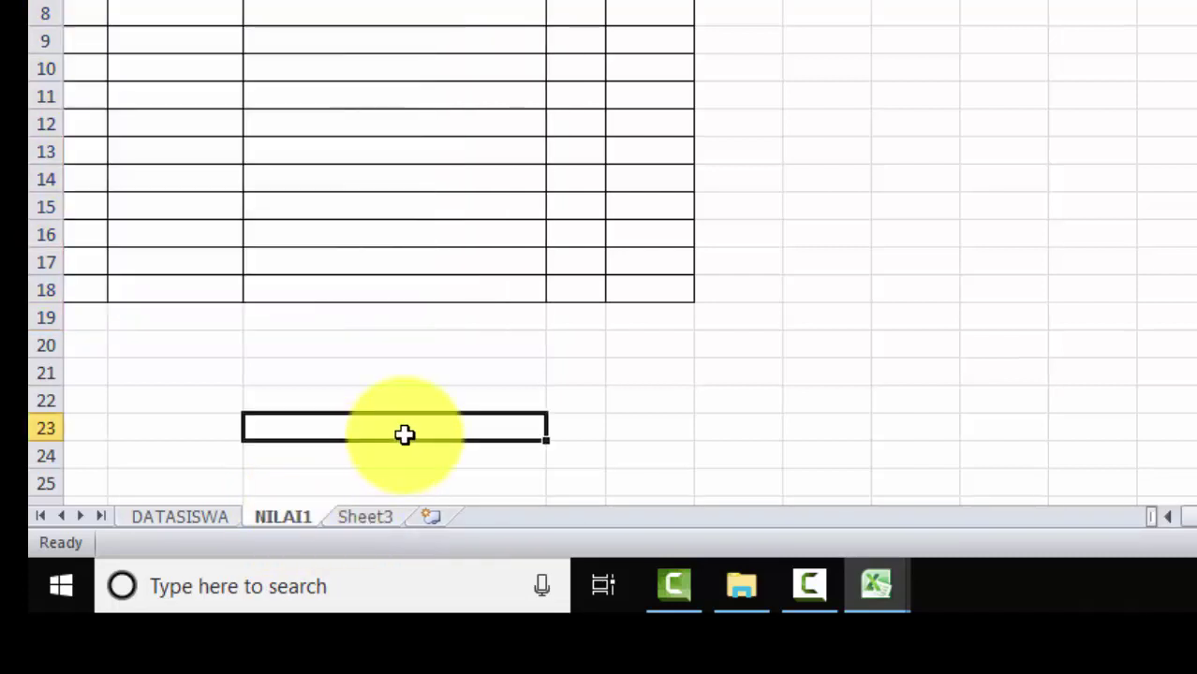
left_click(160, 518)
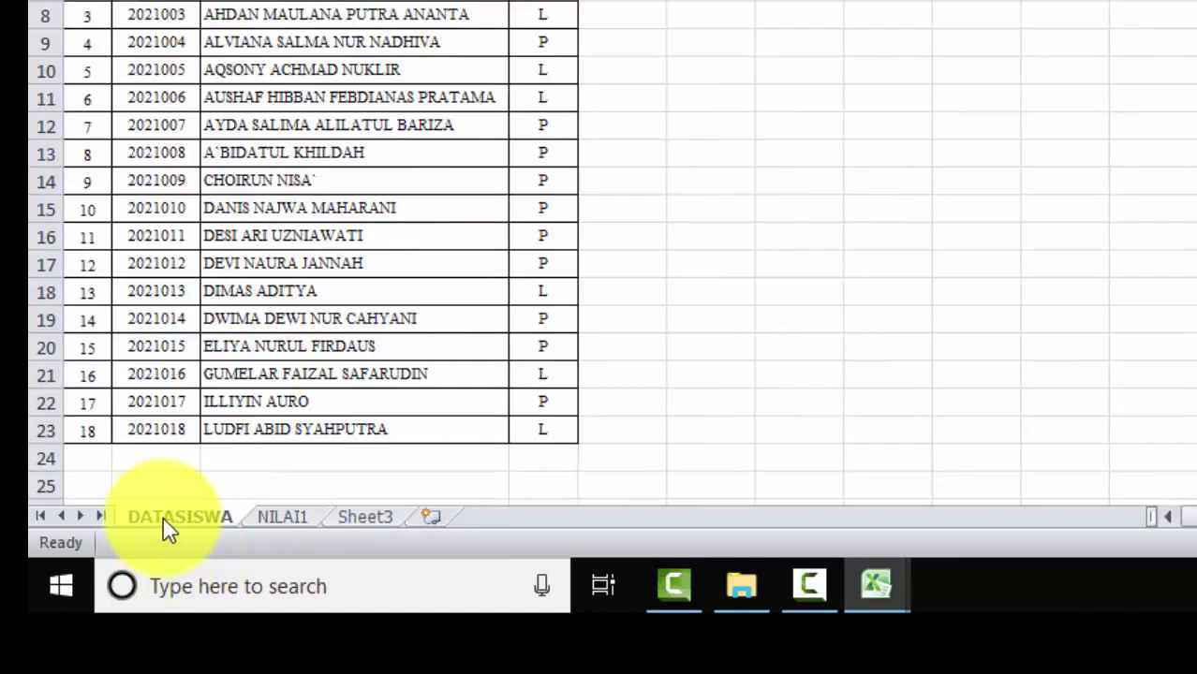
Step: On NILAI1, enter 1 in A4 and 2 in A5 of the NO. column
left_click(280, 518)
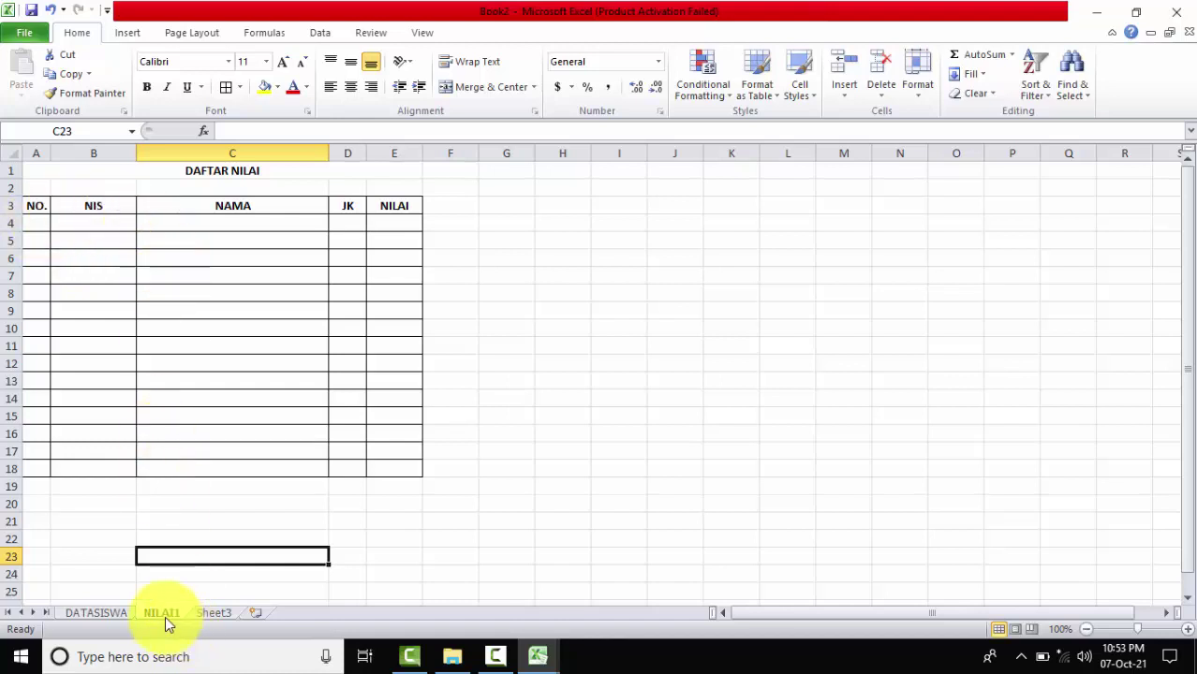
left_click(105, 617)
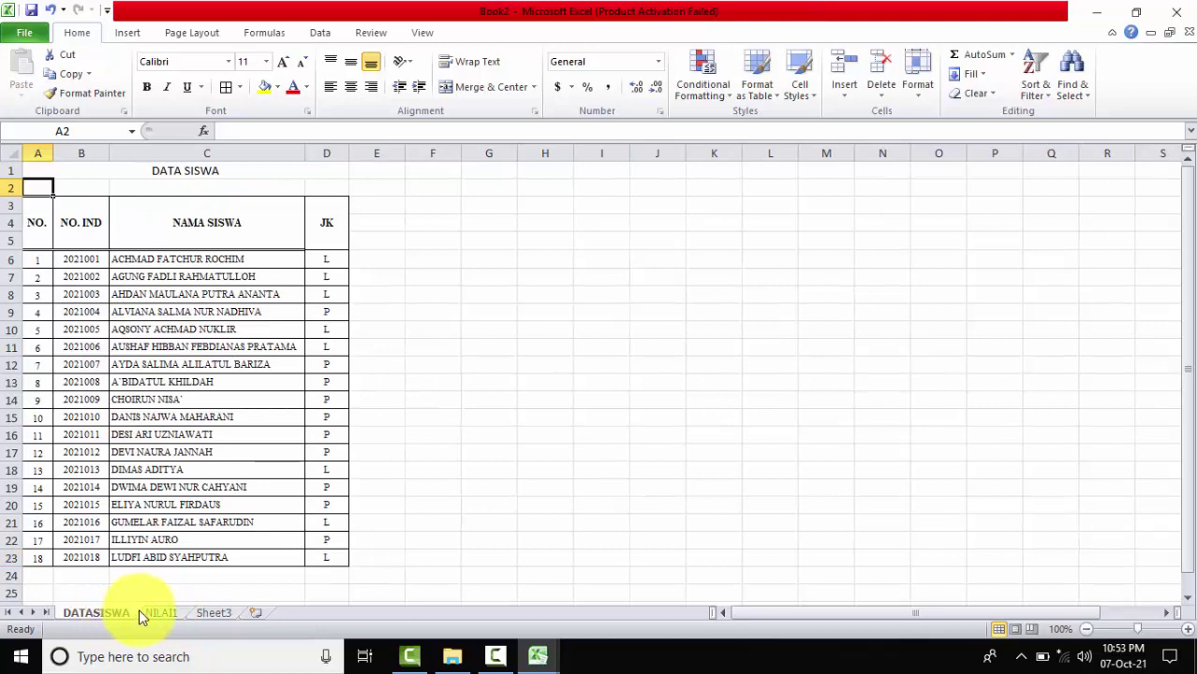
left_click(158, 613)
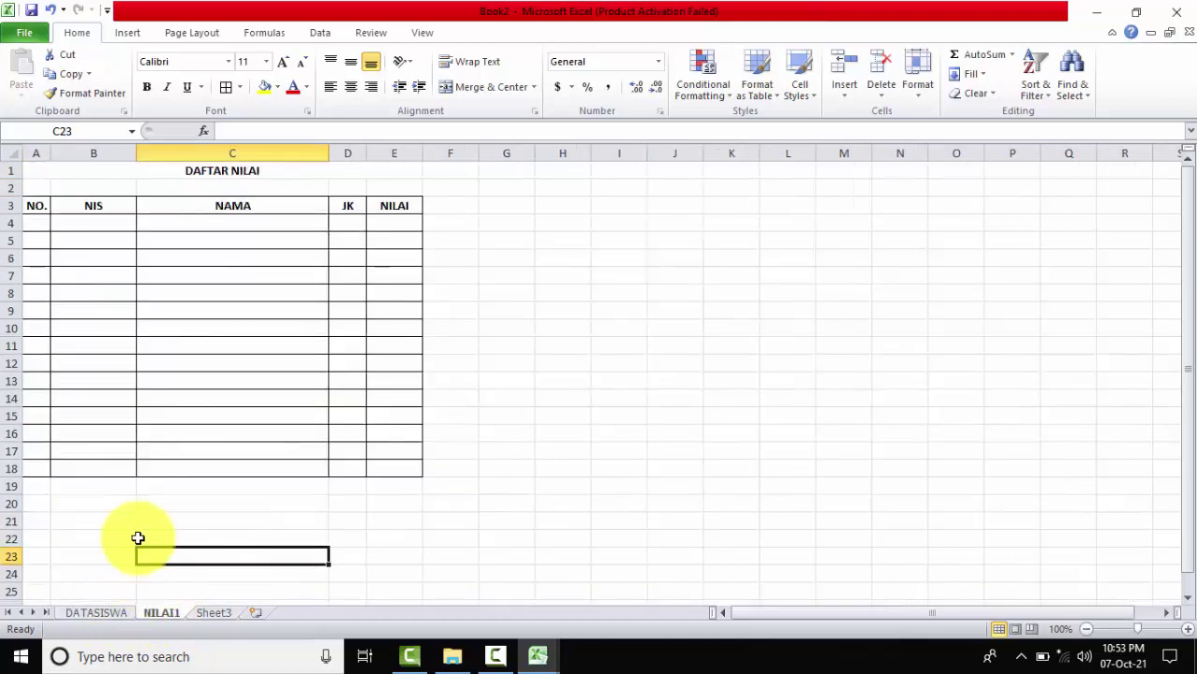
left_click(35, 225)
type("1")
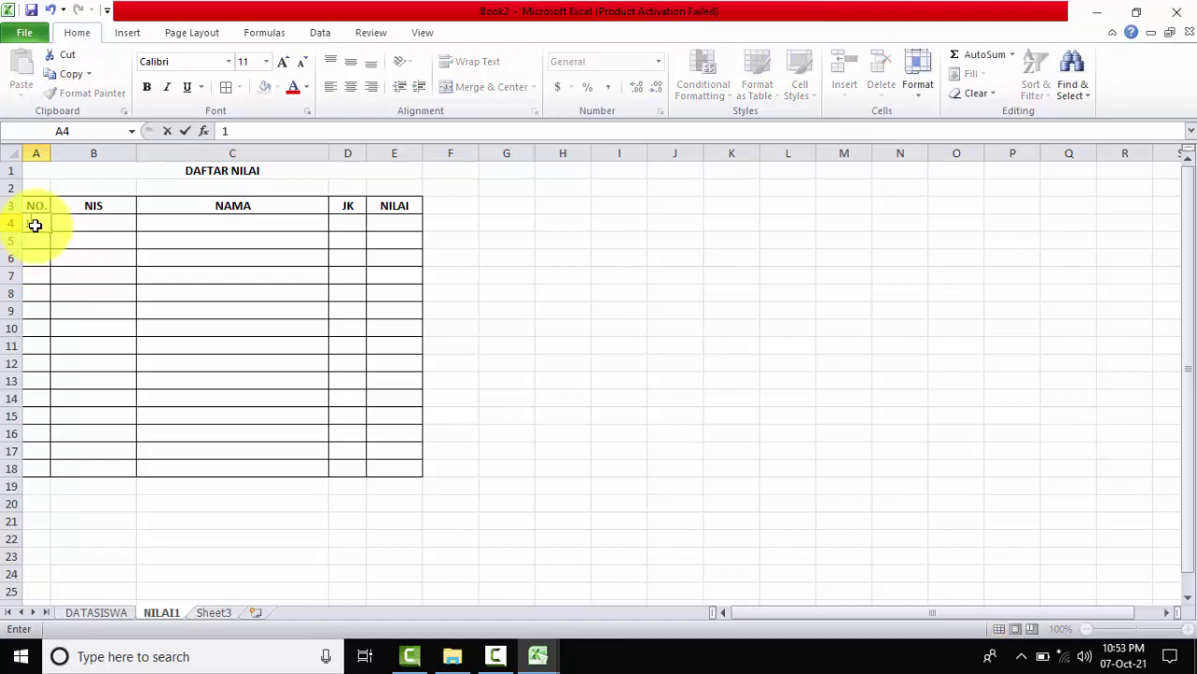
key("Return")
type("2")
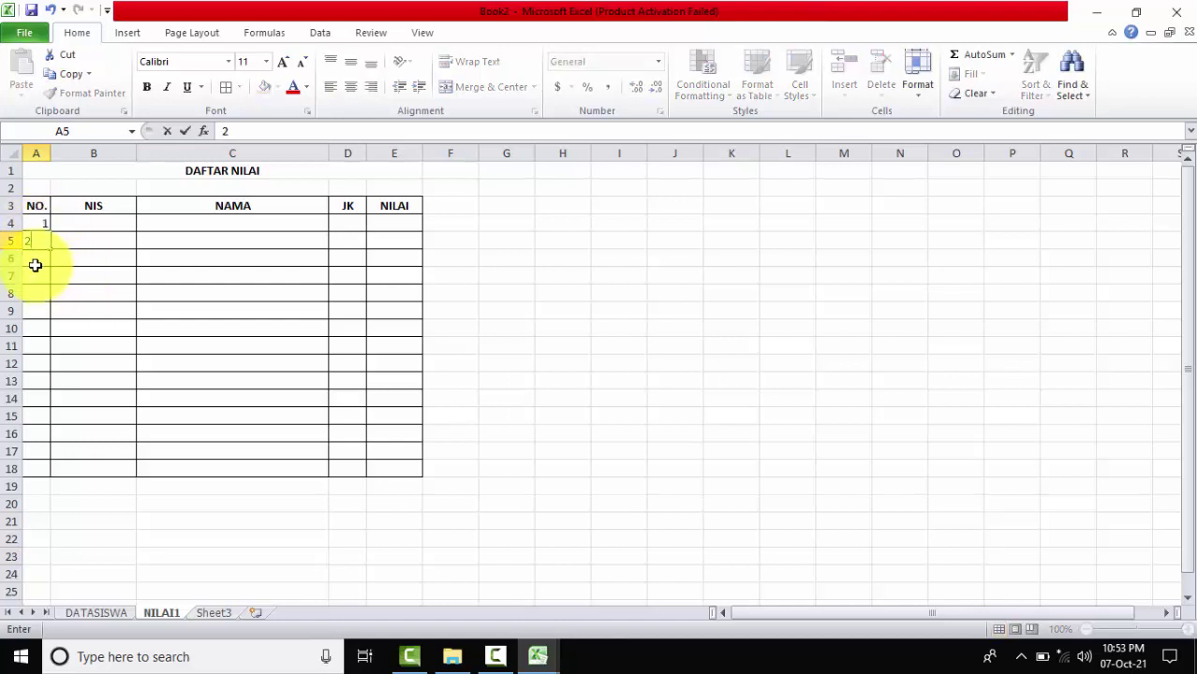
key("Return")
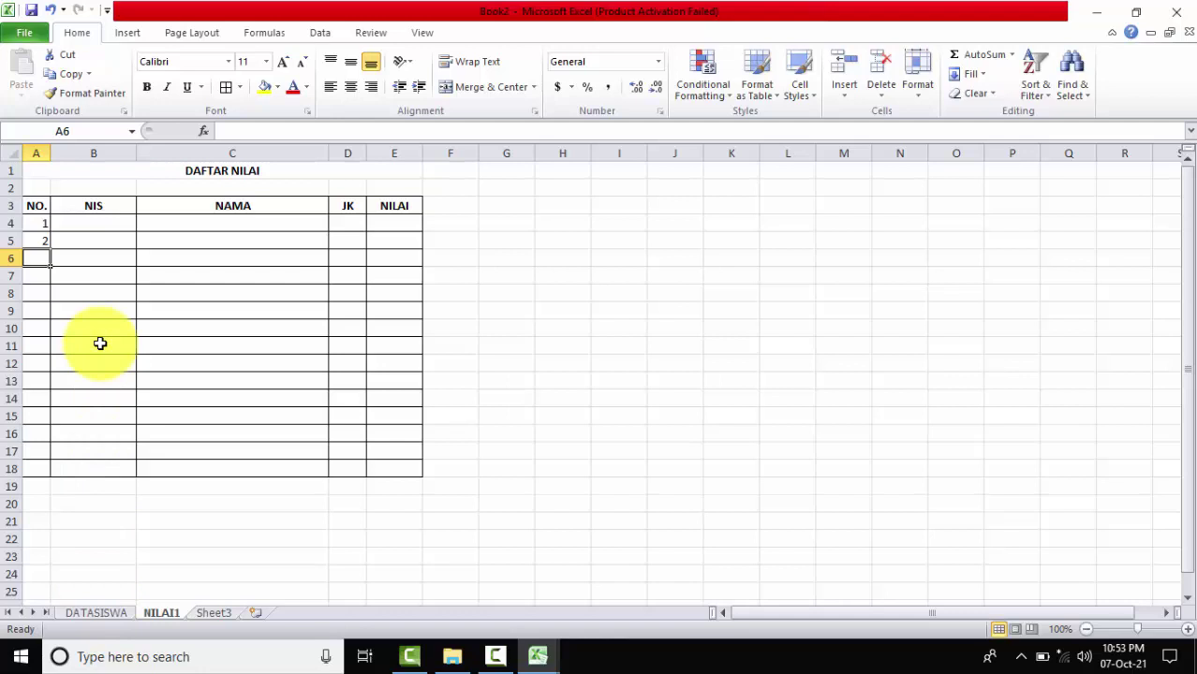
Step: Clear A4:A5 and enter the formula =DATASISWA!A6 in A4
left_click(43, 222)
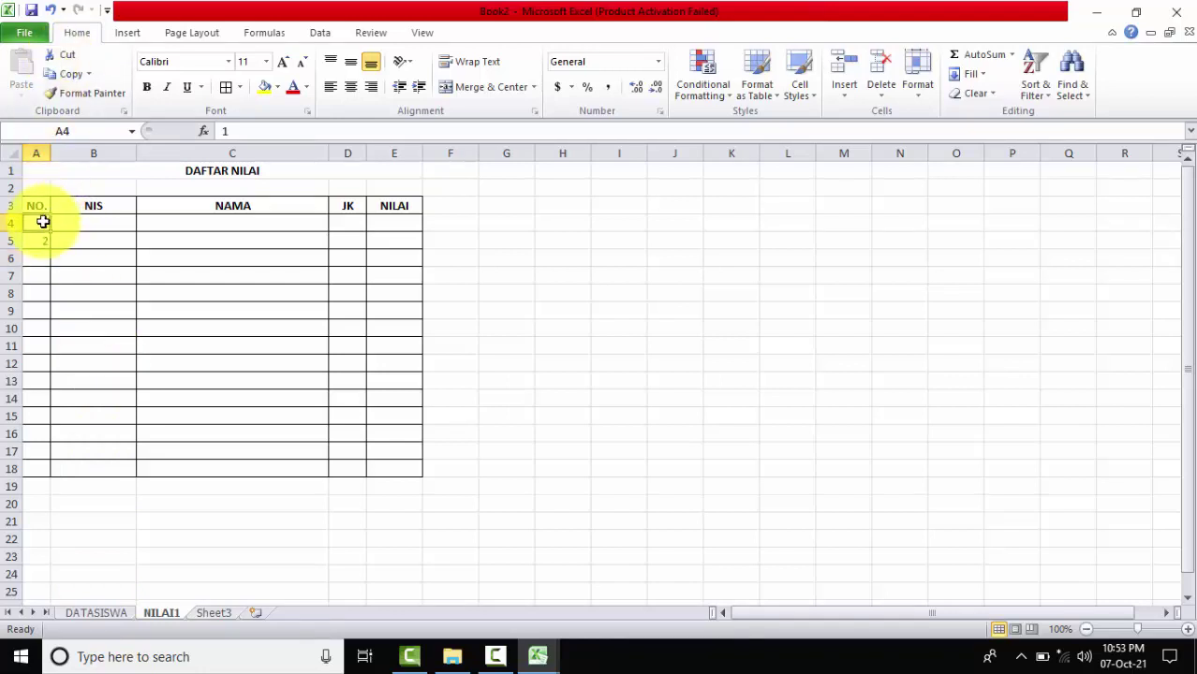
left_click_drag(43, 222, 43, 241)
key("Delete")
left_click(94, 241)
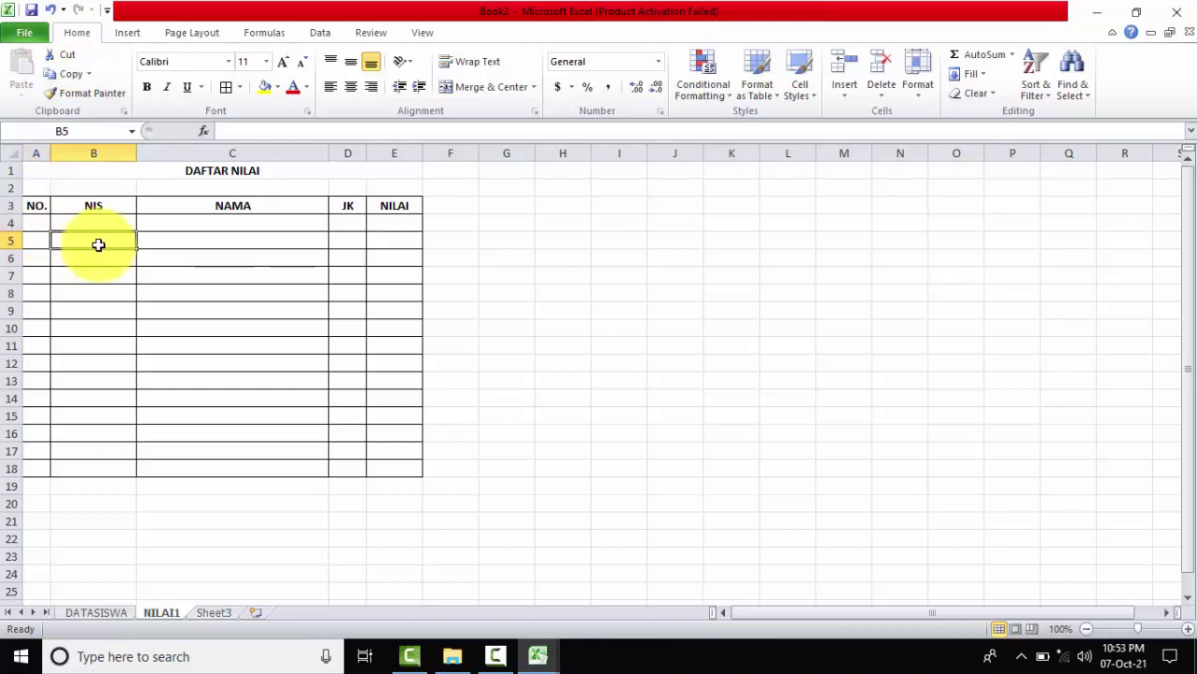
left_click(37, 228)
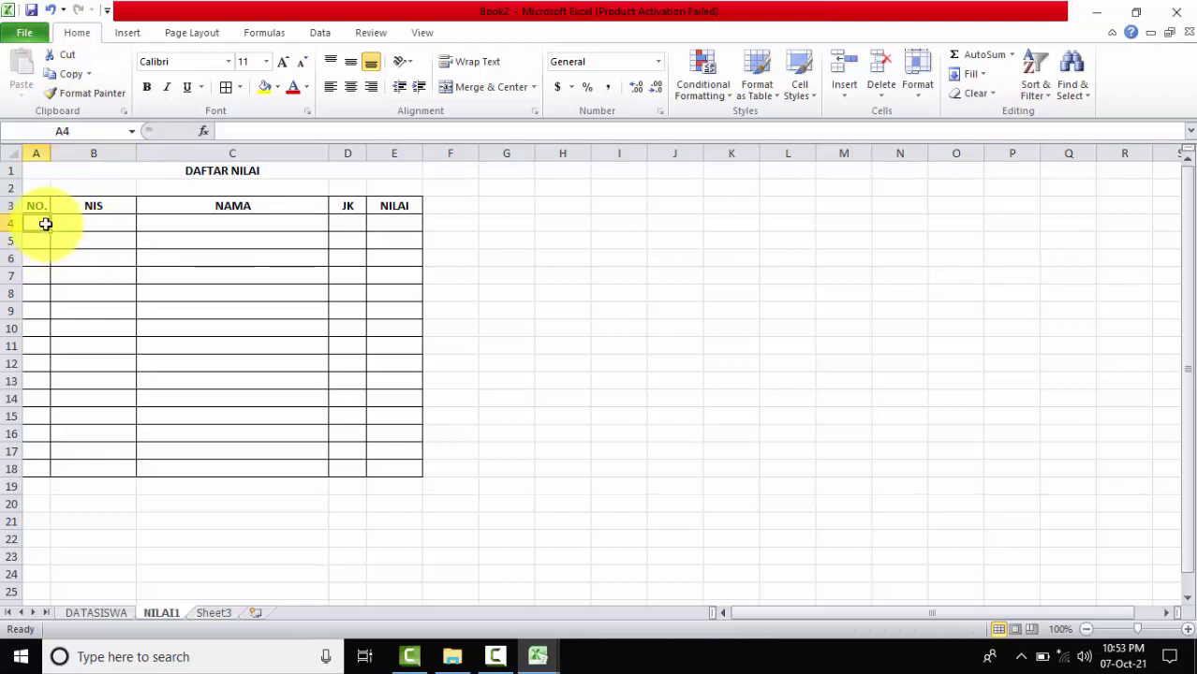
type("=")
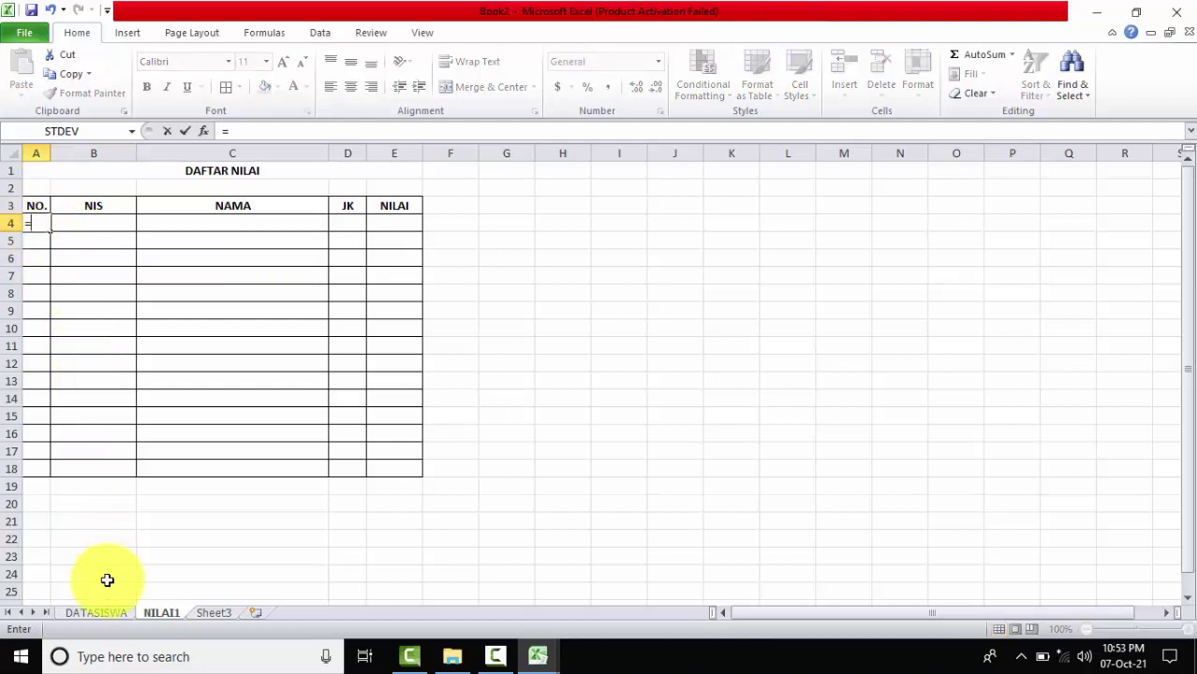
left_click(107, 613)
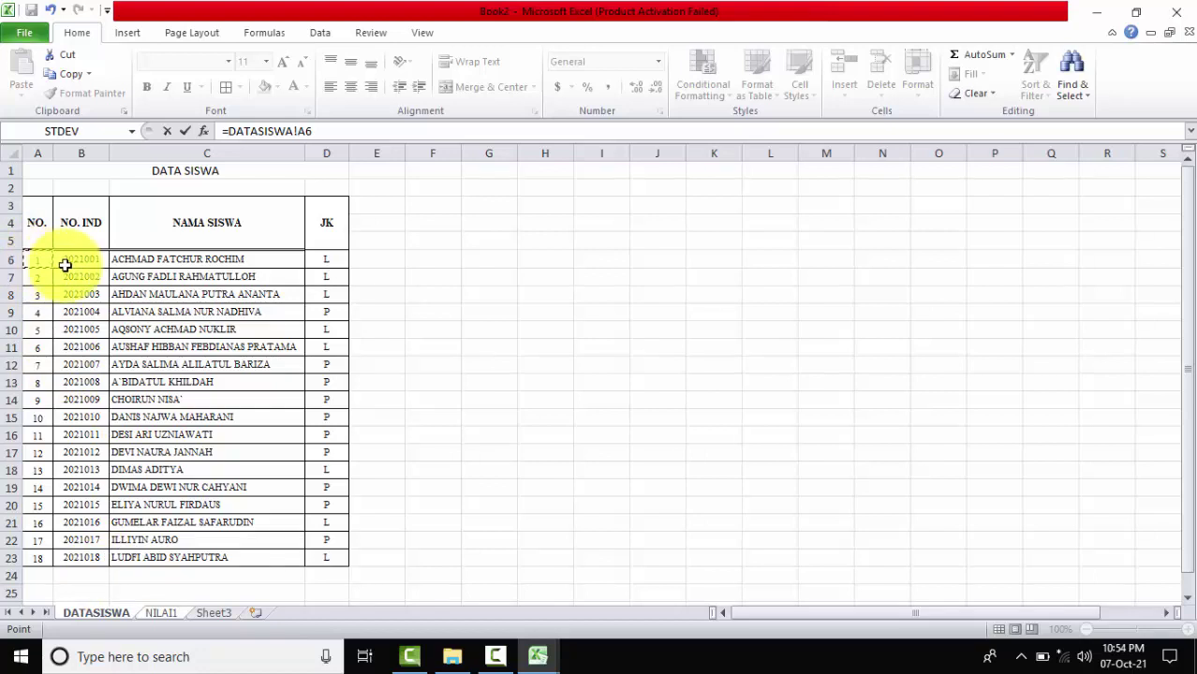
key("Return")
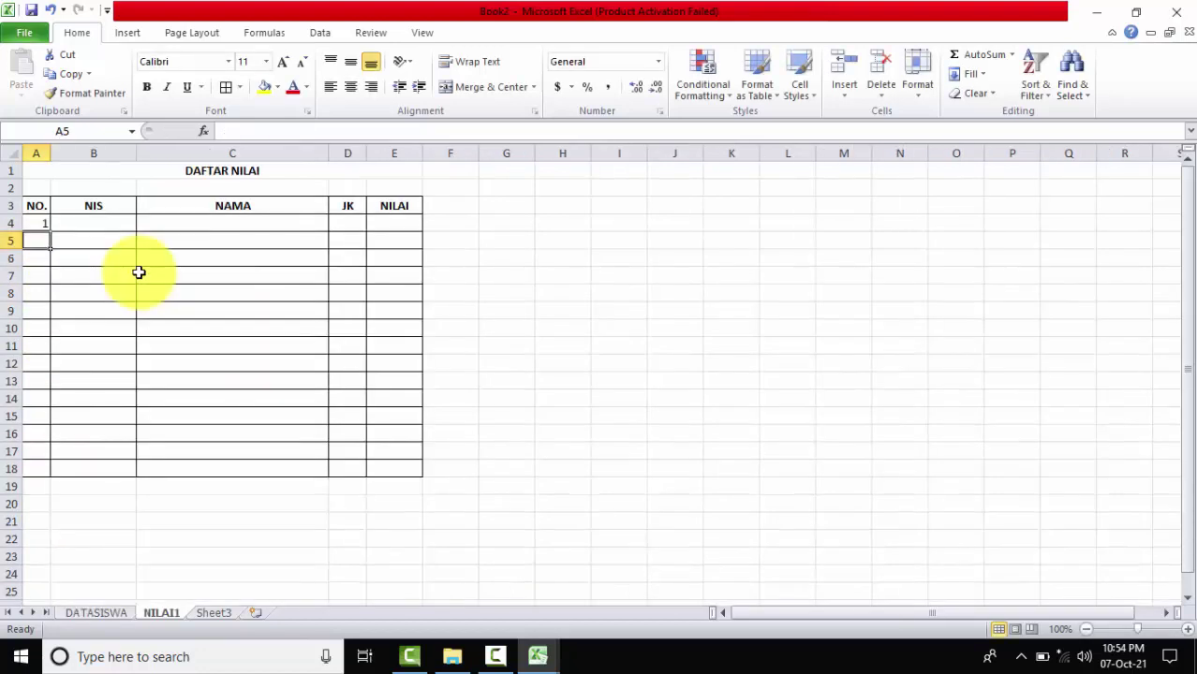
Step: Copy the A4 formula down to A18, numbering the rows 1 to 15
left_click(42, 222)
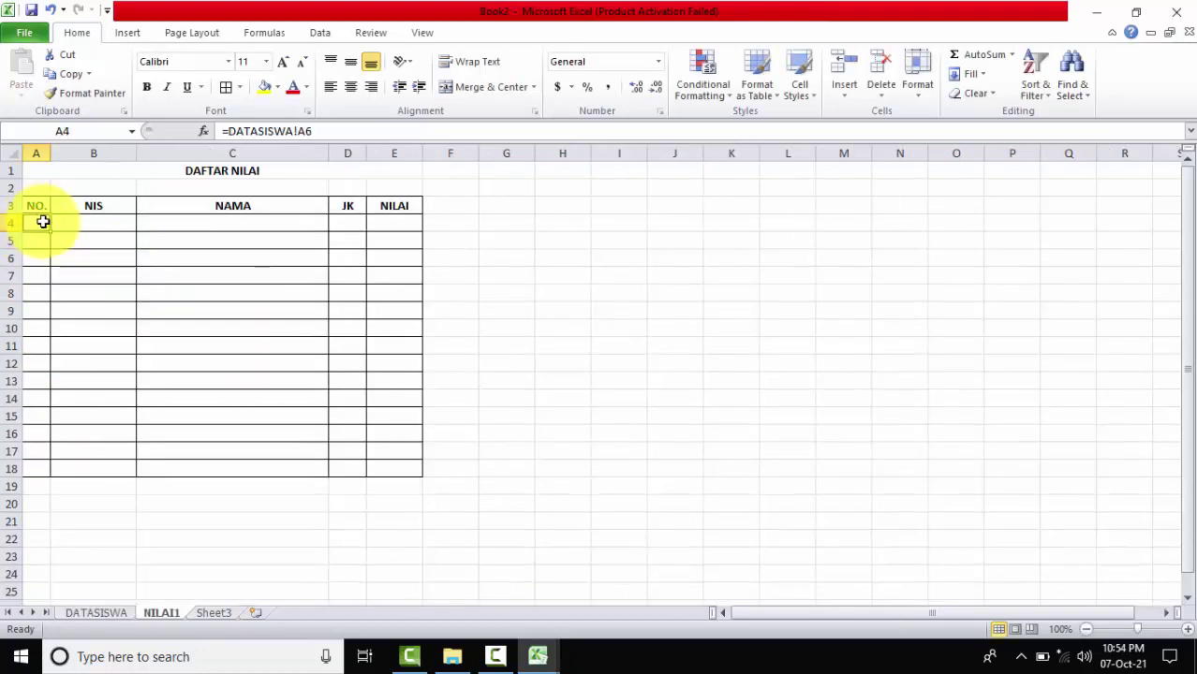
left_click(97, 614)
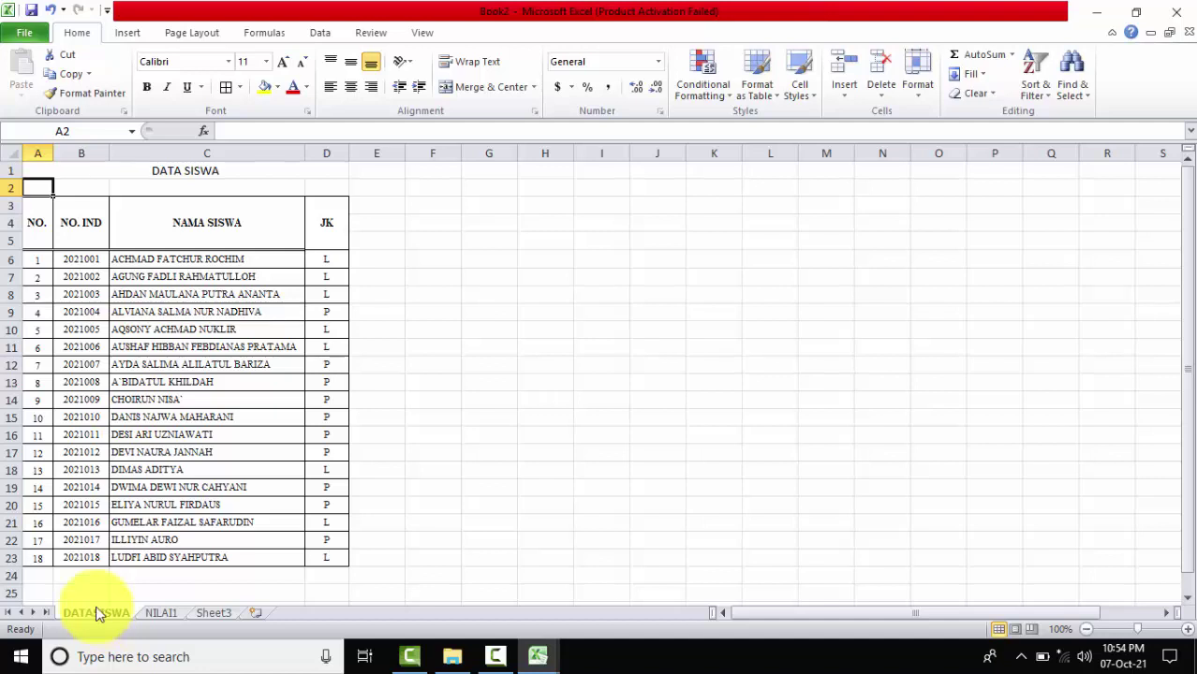
left_click(172, 614)
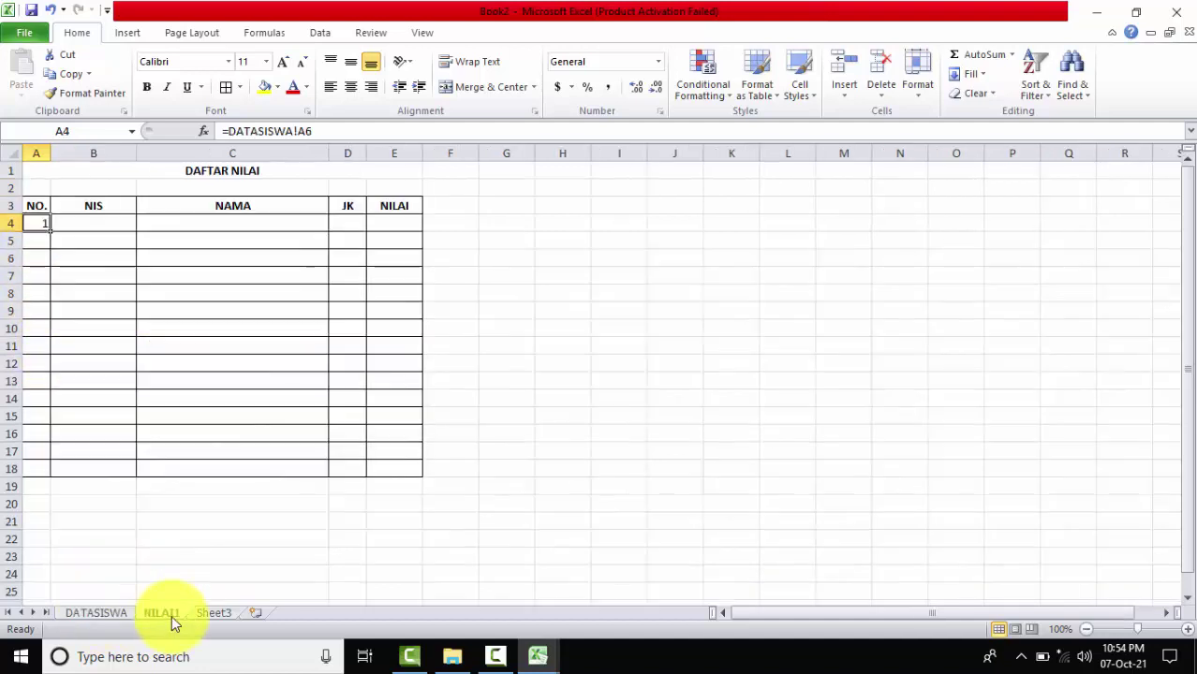
left_click(34, 244)
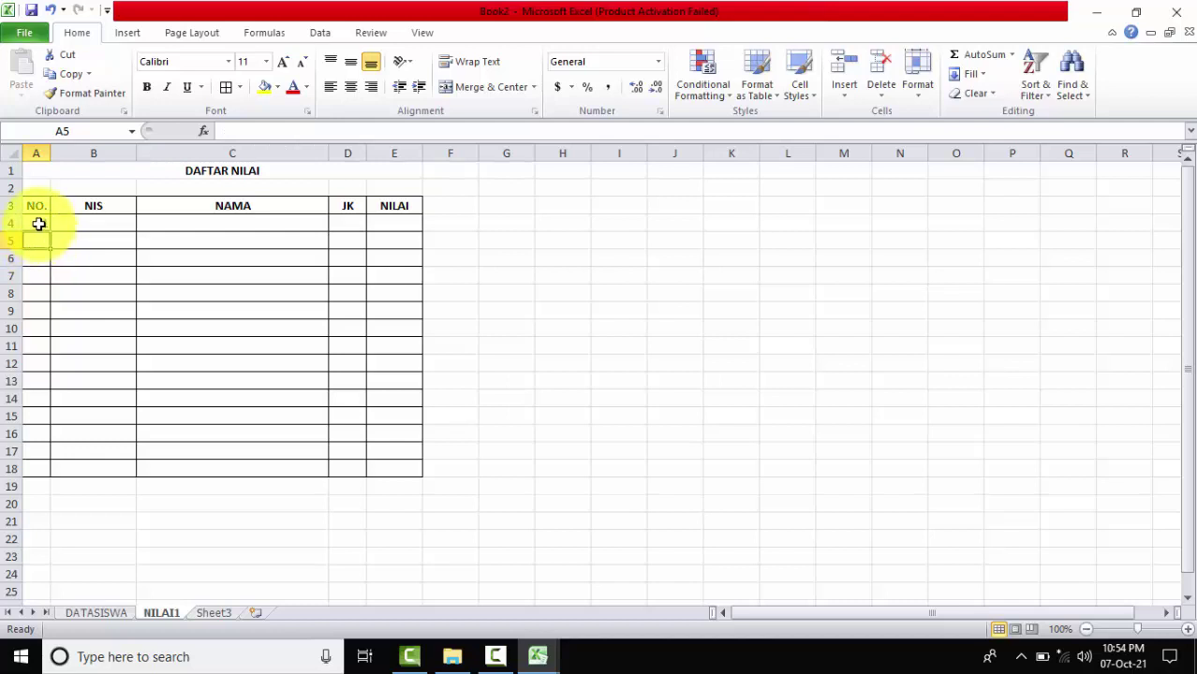
left_click(38, 224)
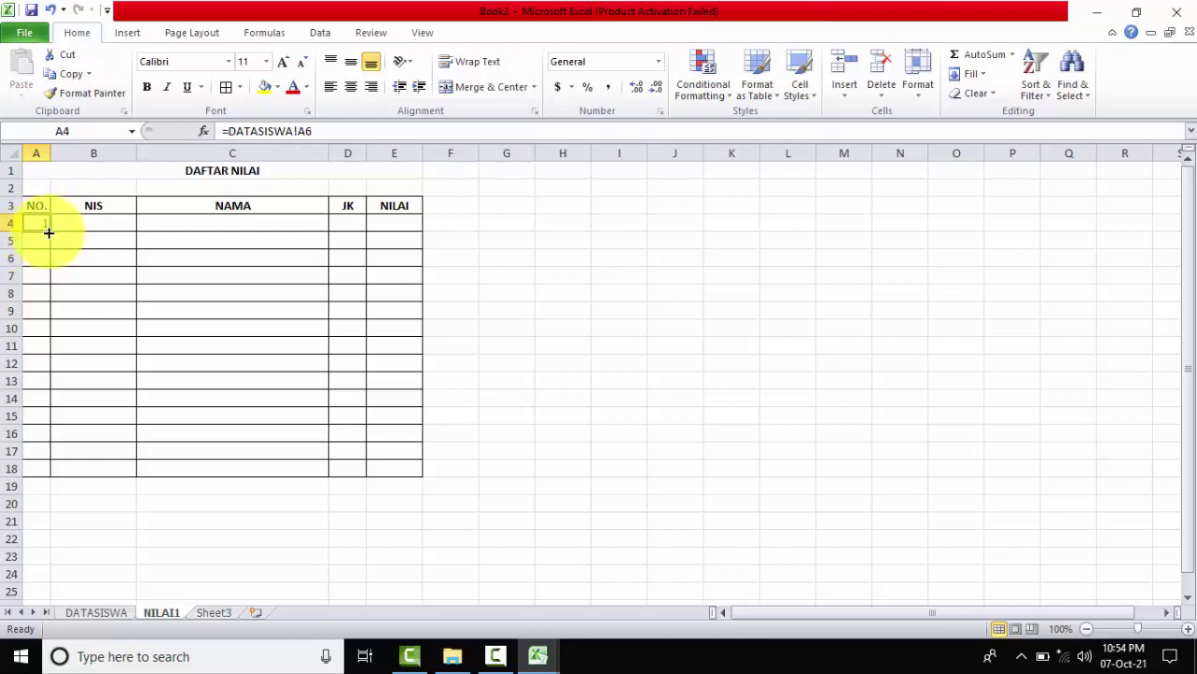
left_click_drag(49, 232, 57, 473)
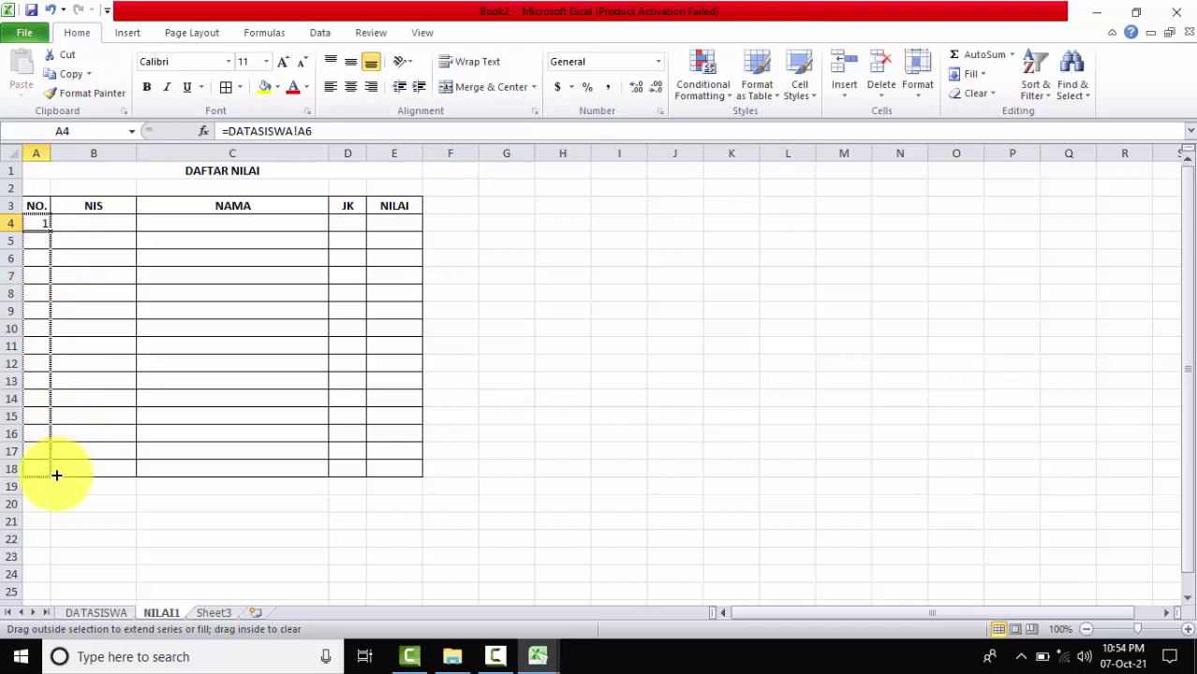
left_click_drag(56, 475, 56, 475)
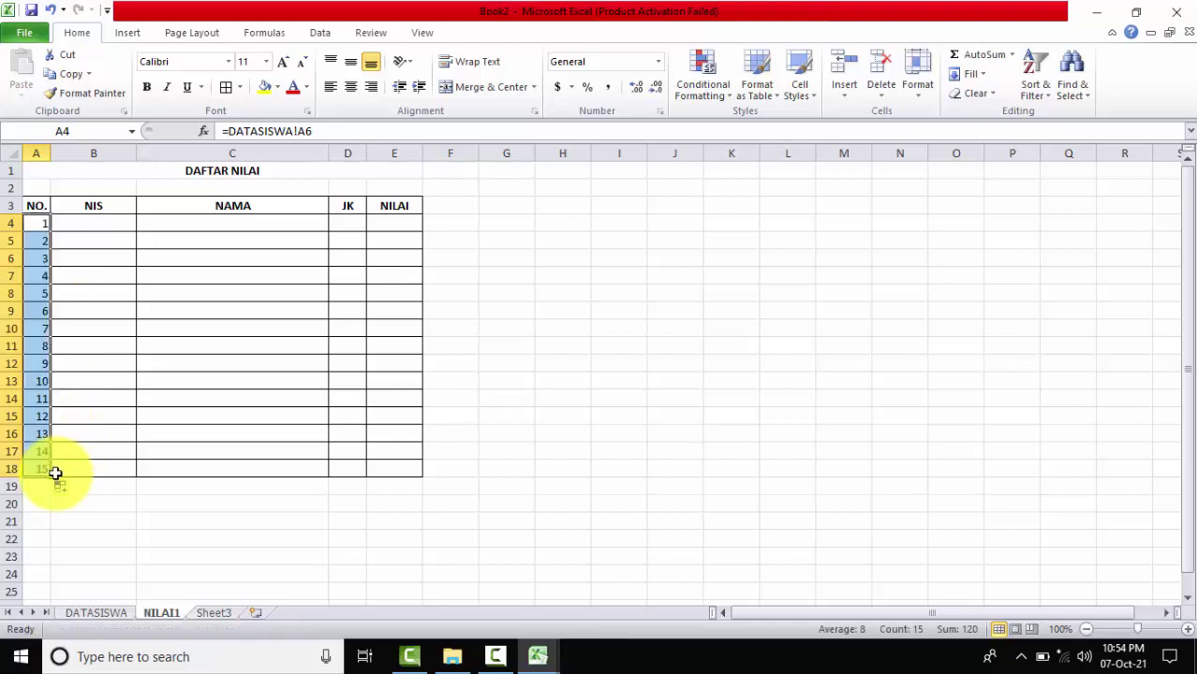
Step: Check the copied references, such as A5 =DATASISWA!A7, against the DATASISWA sheet
left_click(40, 344)
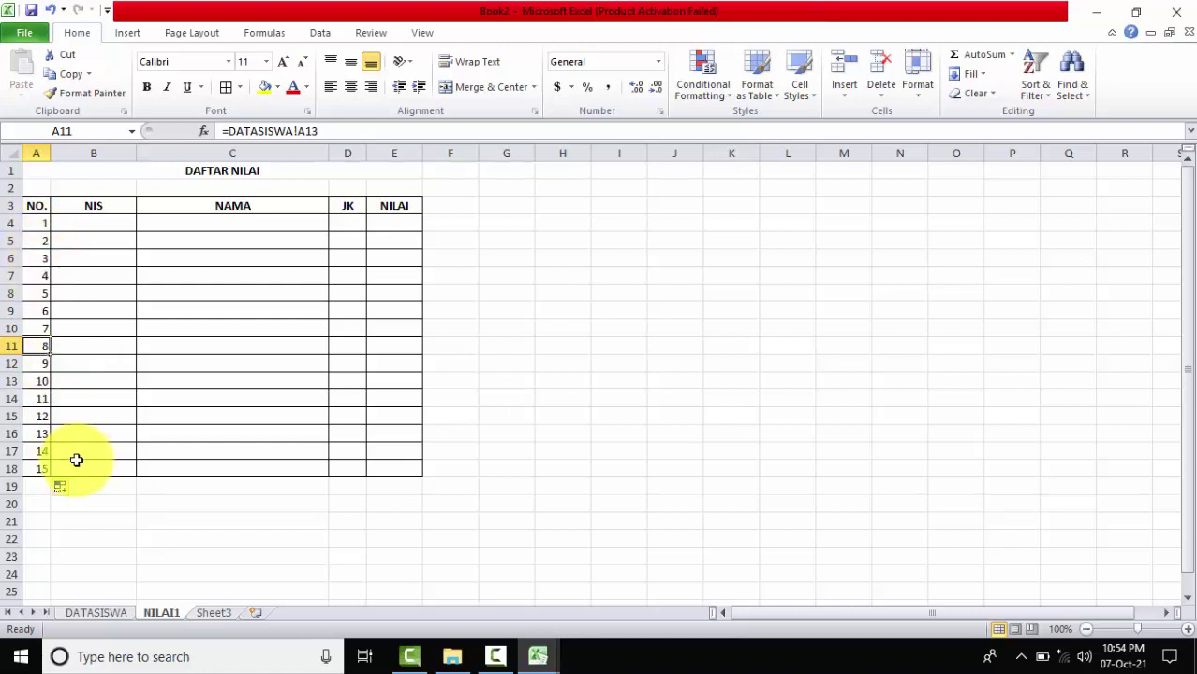
left_click(112, 613)
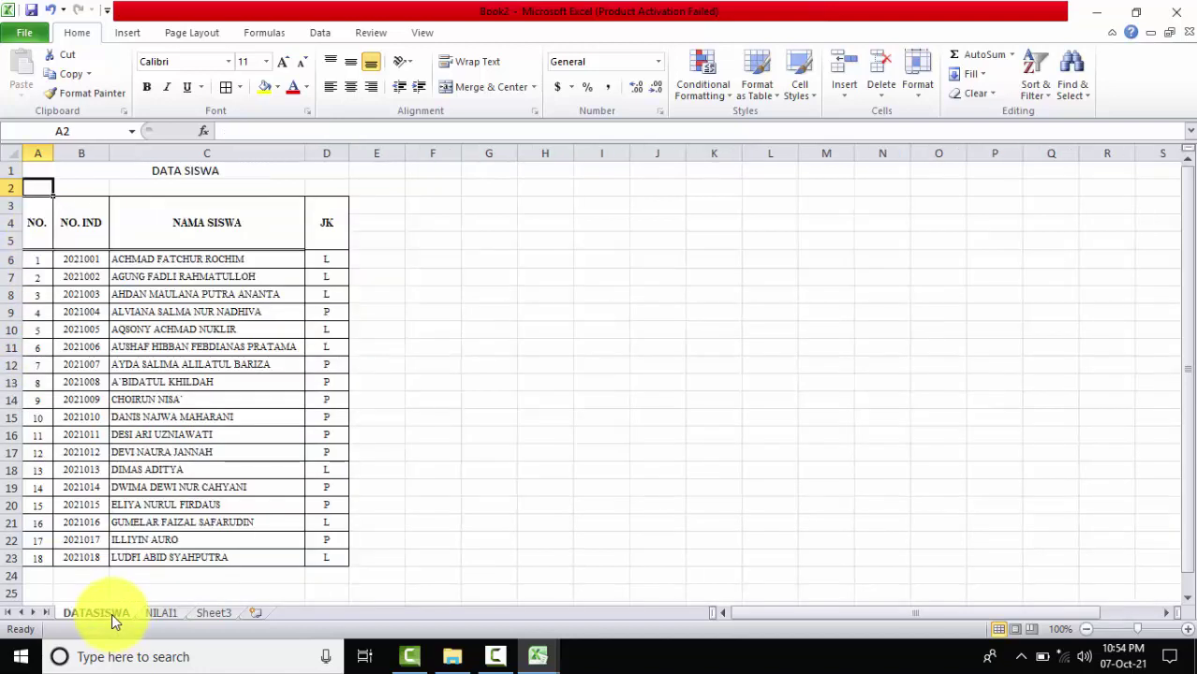
left_click(155, 616)
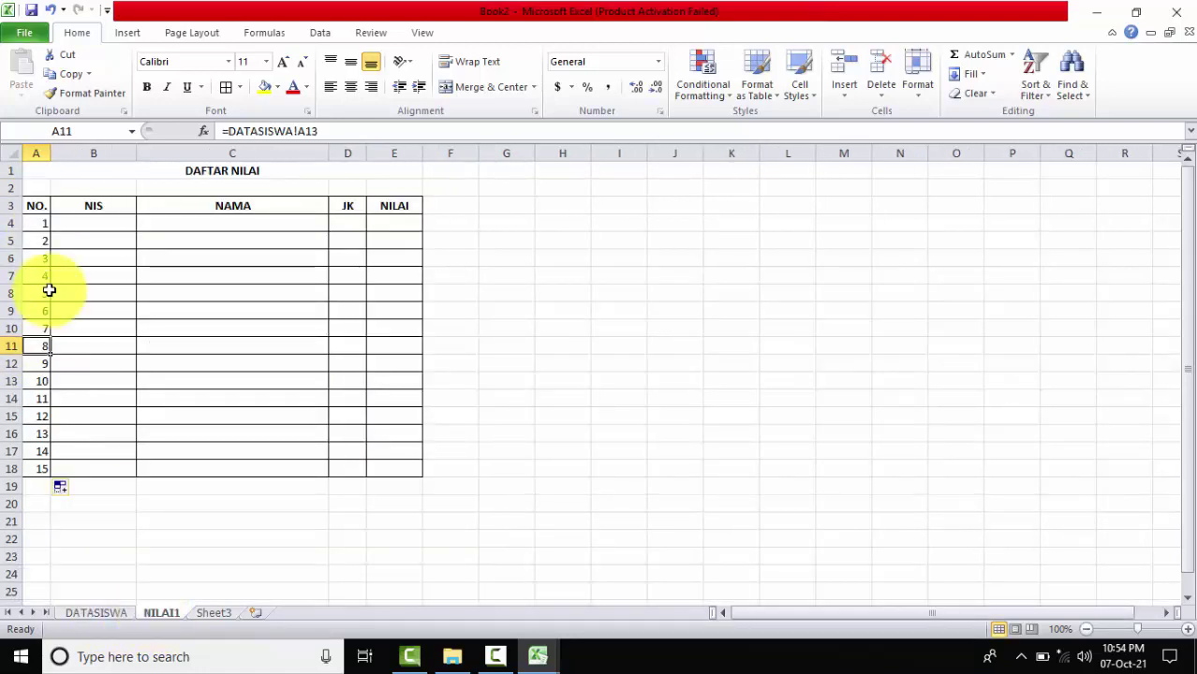
left_click(28, 239)
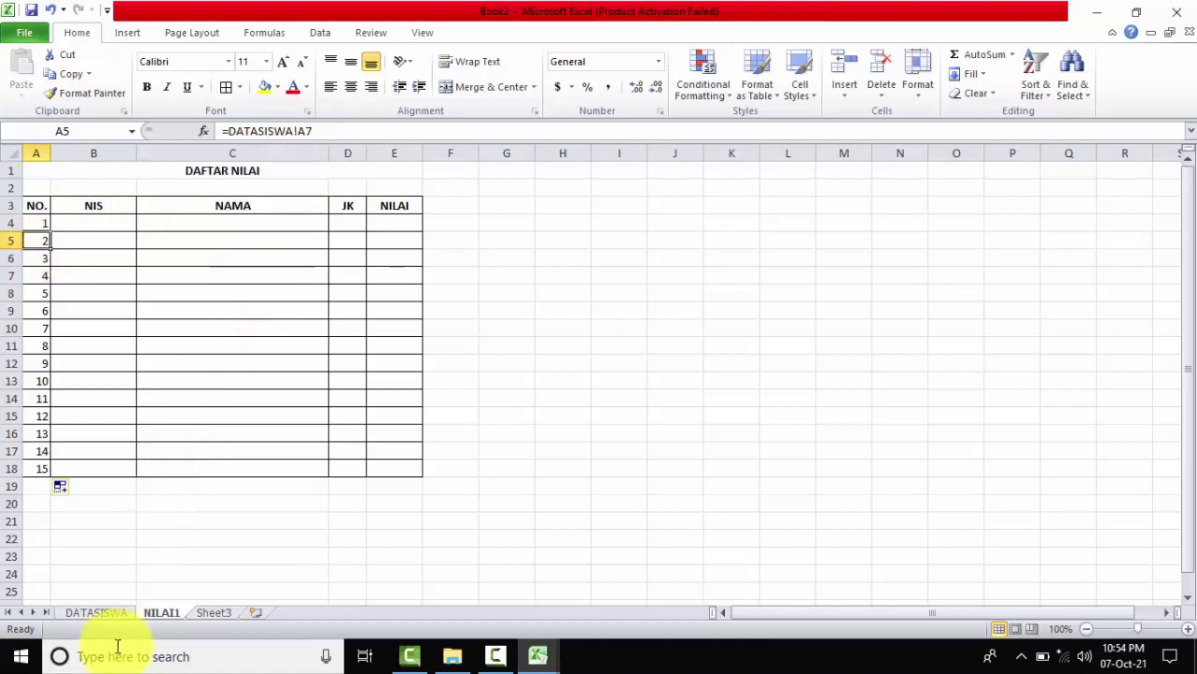
left_click(91, 612)
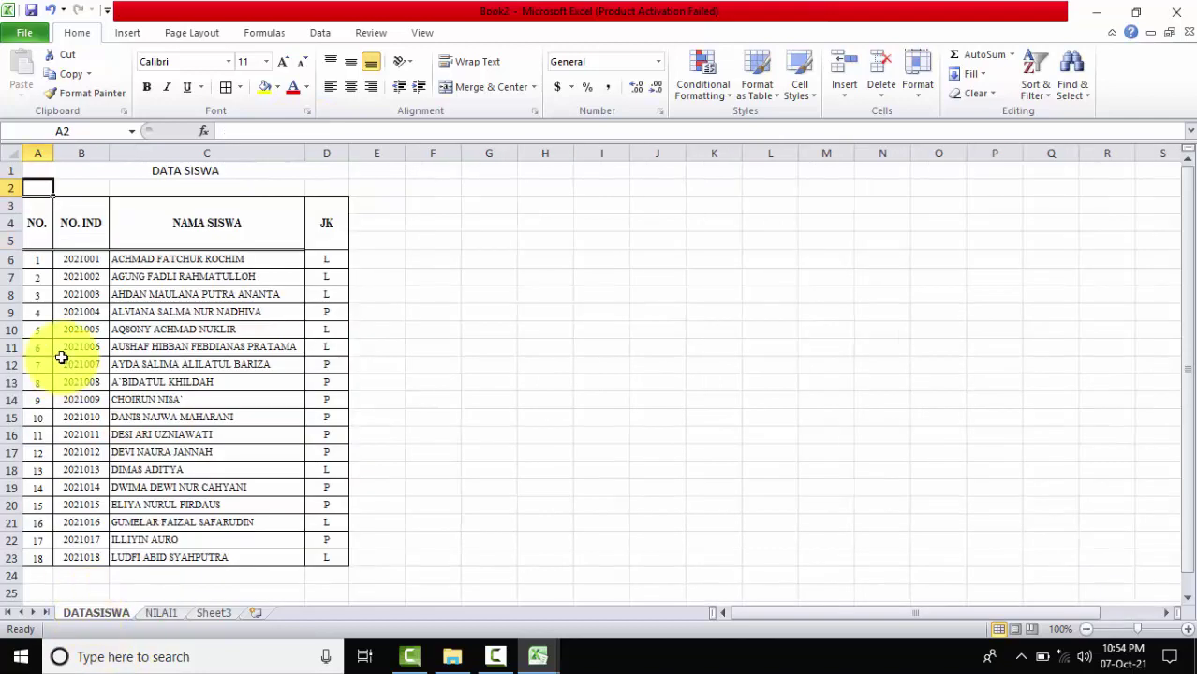
left_click(43, 281)
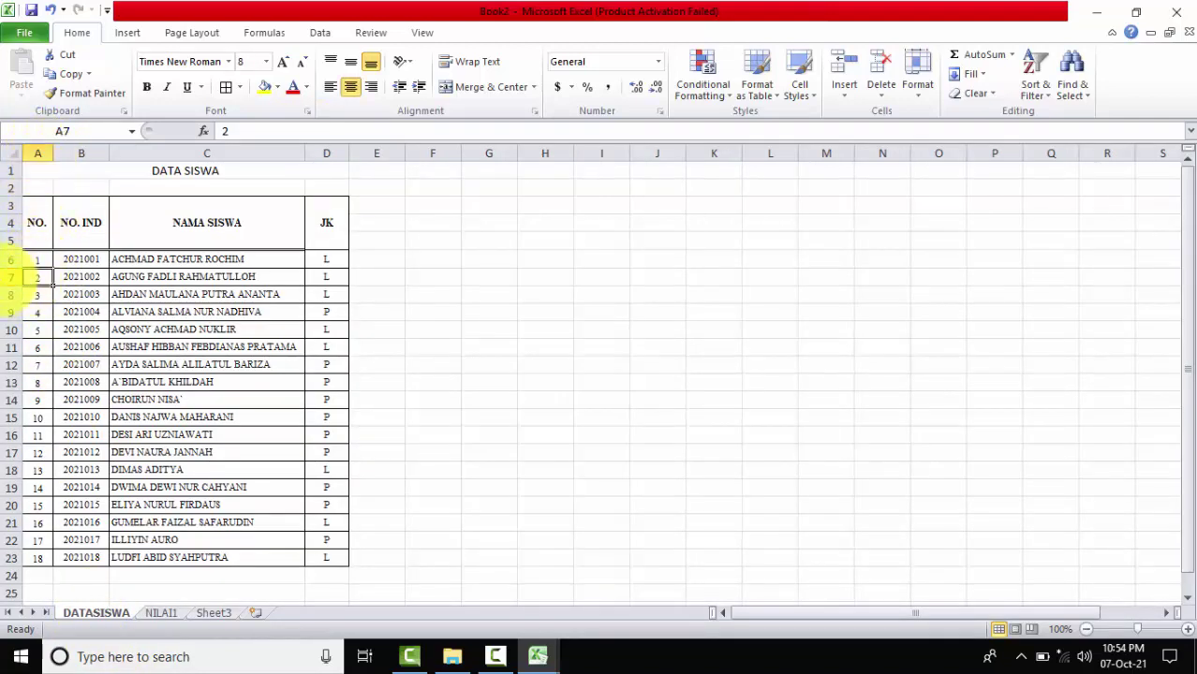
left_click(167, 615)
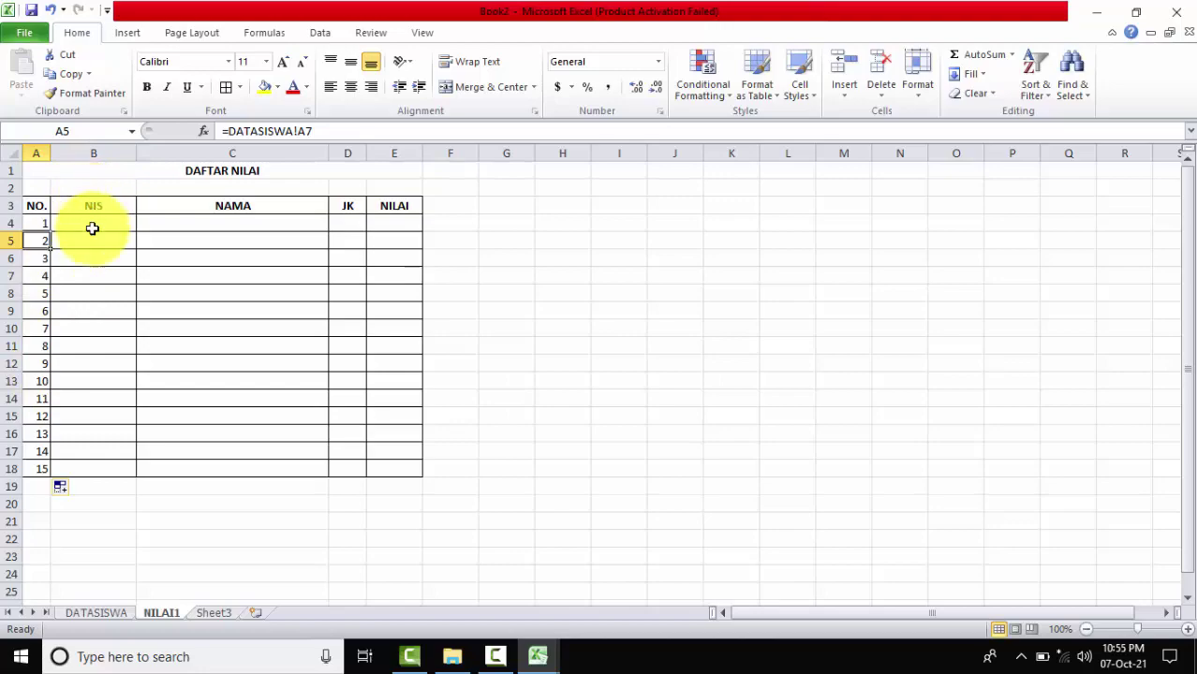
Step: Enter =DATASISWA!B6 in B4 to pull the first NIS
left_click(85, 223)
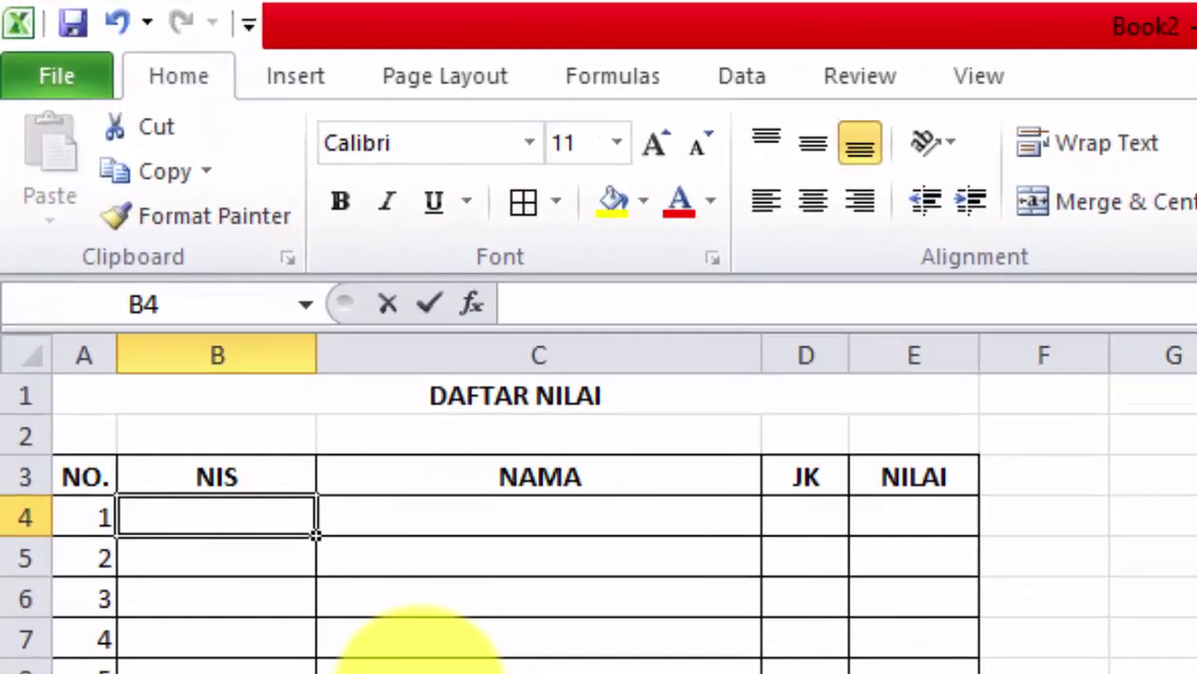
type("=")
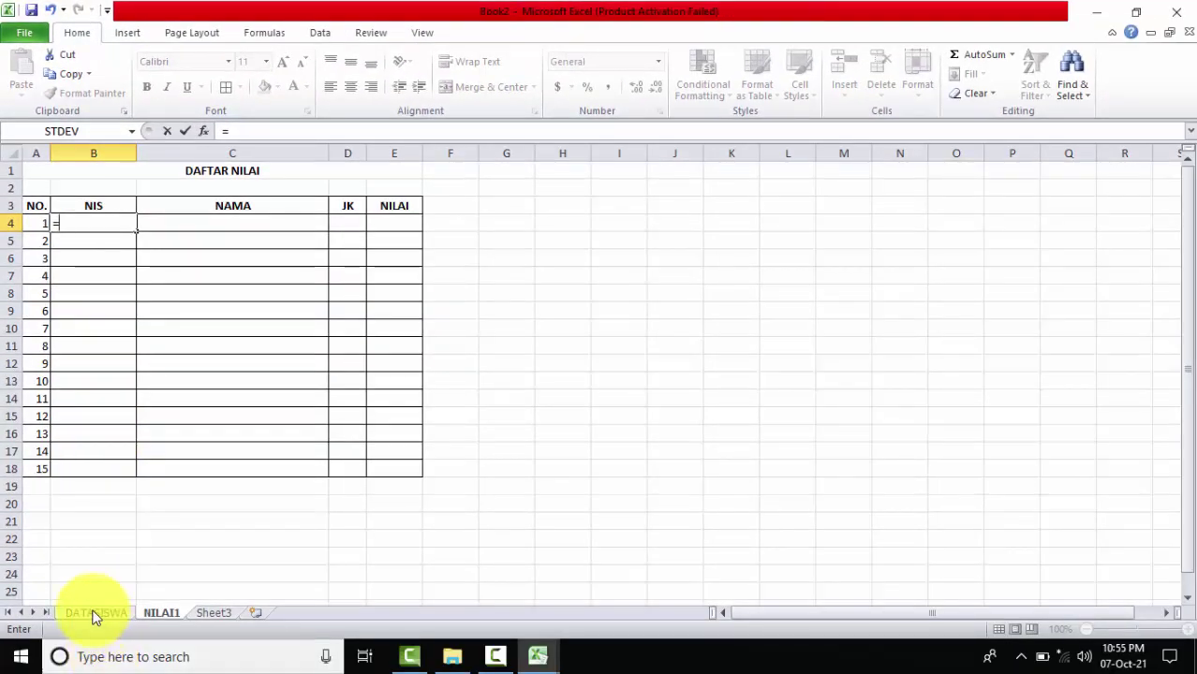
left_click(94, 615)
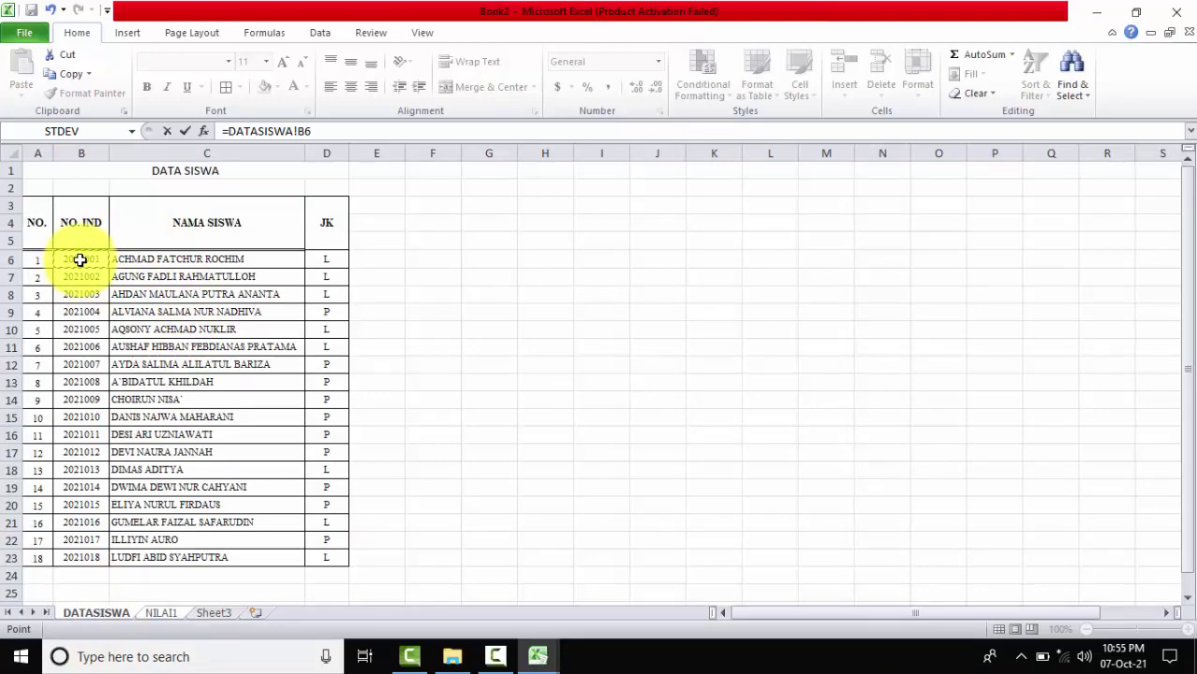
key("Return")
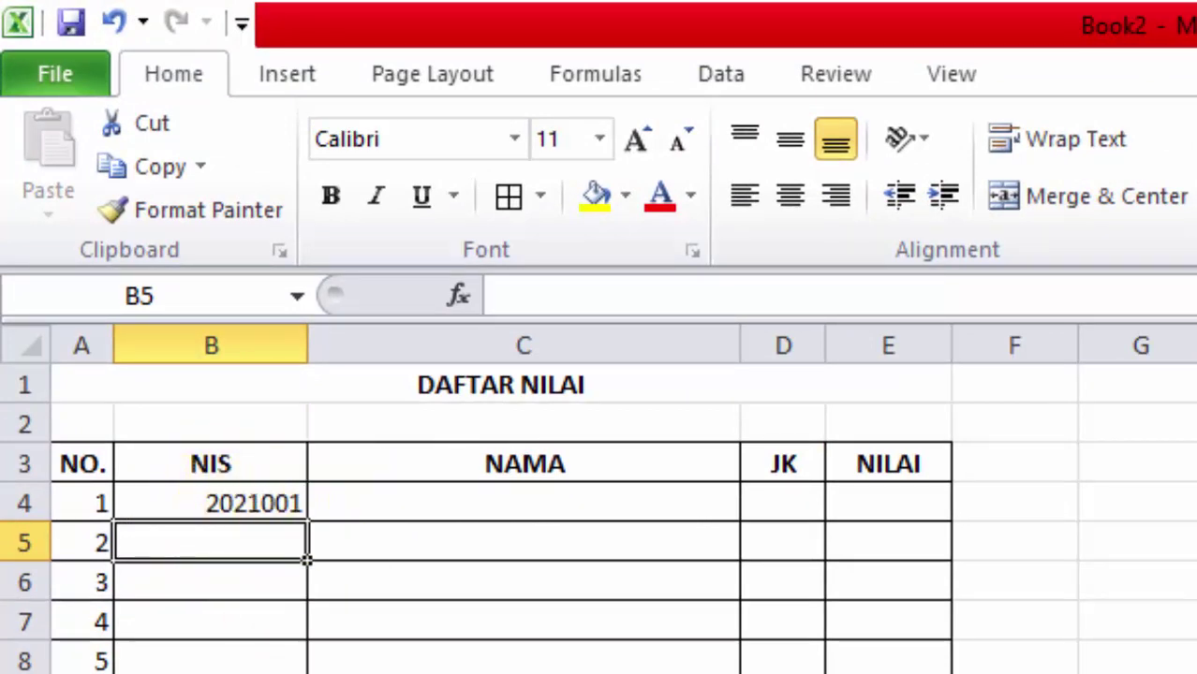
key("ctrl+Page_Up")
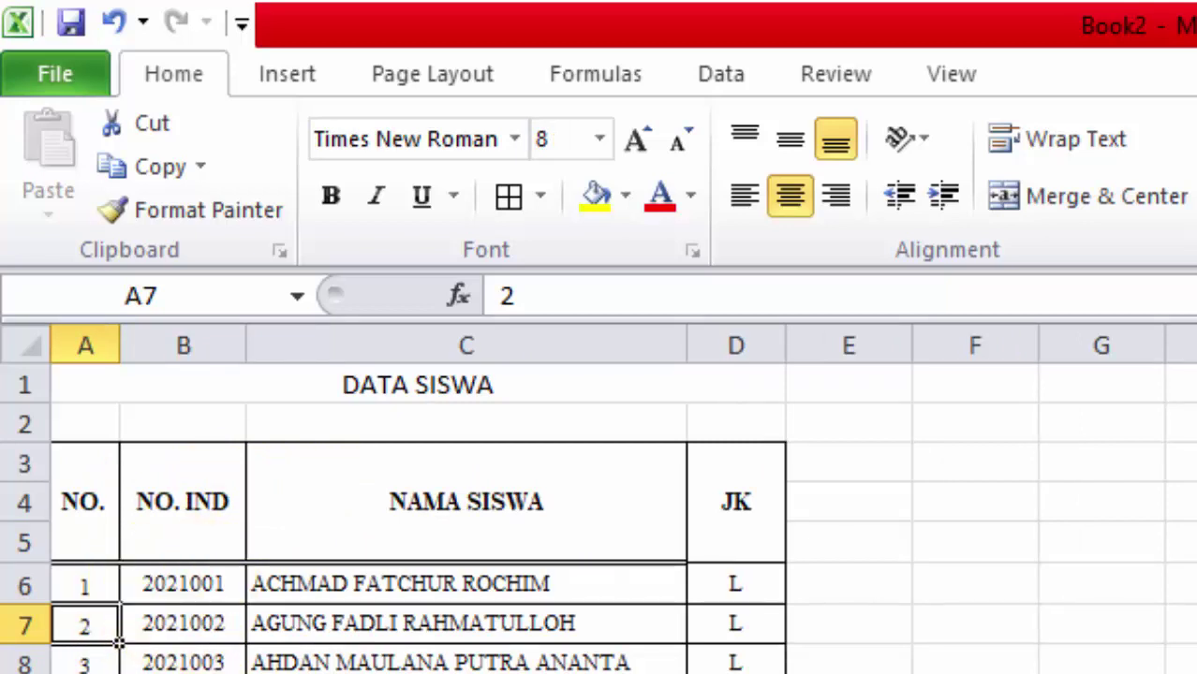
key("ctrl+Page_Down")
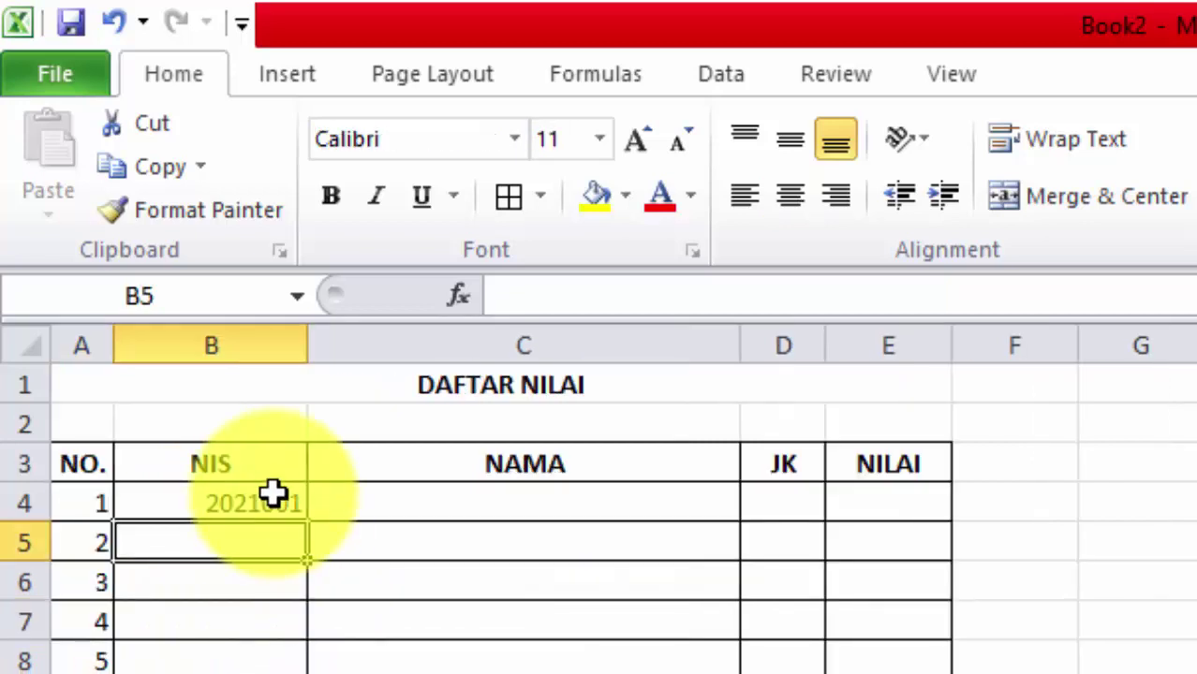
Step: Copy the B4 formula down to B18, listing NIS 2021001 through 2021015
left_click(268, 501)
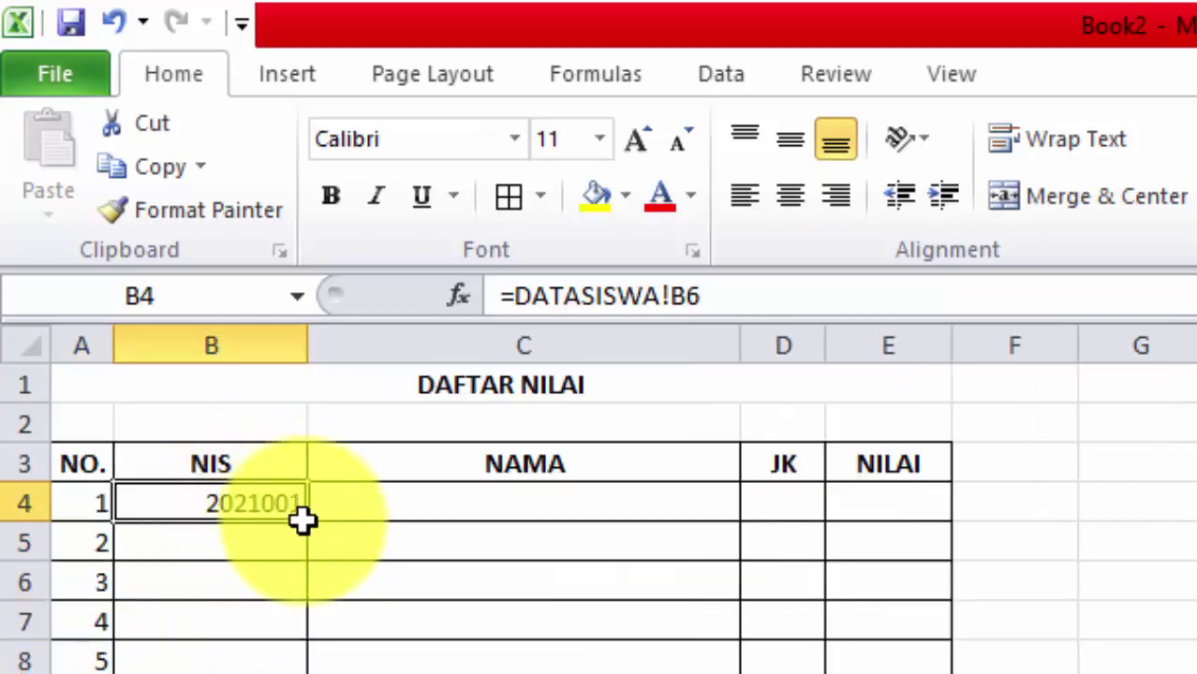
left_click_drag(301, 521, 126, 477)
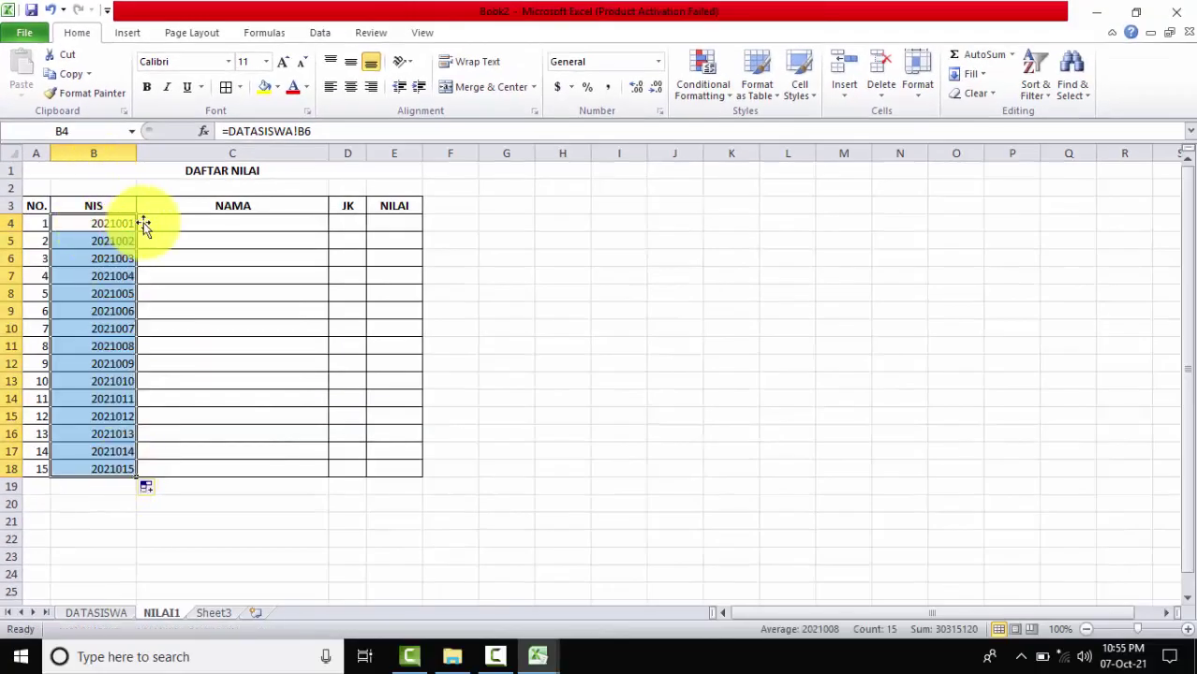
left_click(178, 222)
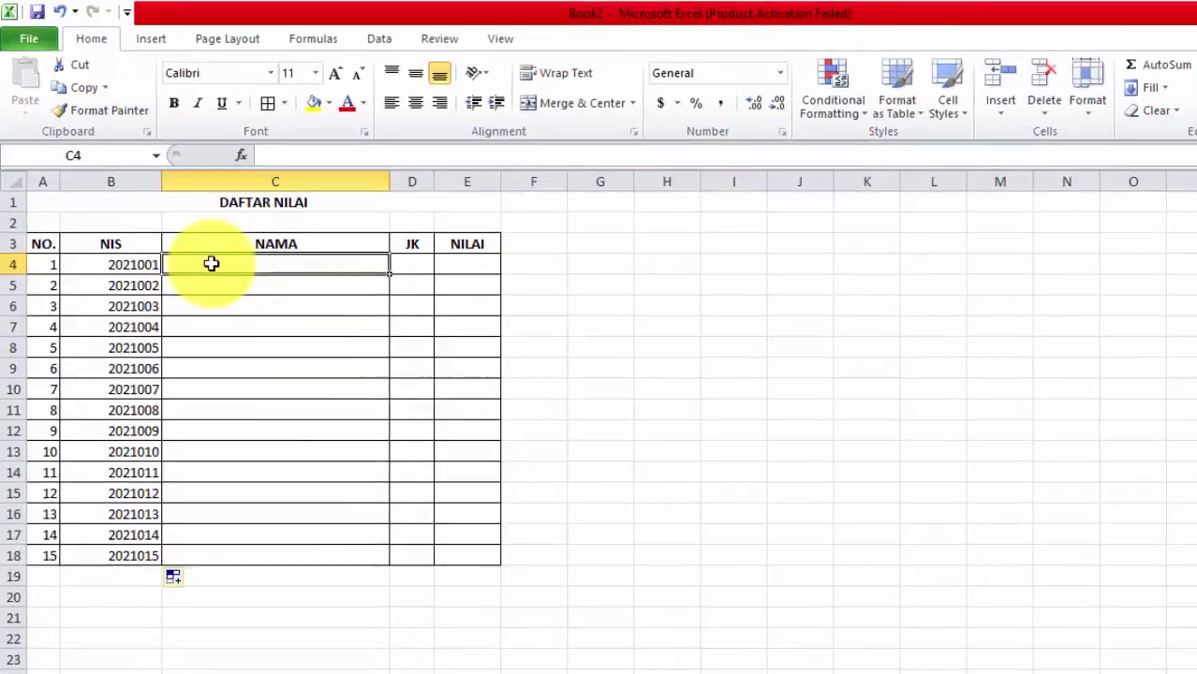
Step: Enter =DATASISWA!C6 in C4 and =DATASISWA!D6 in D4
type("=")
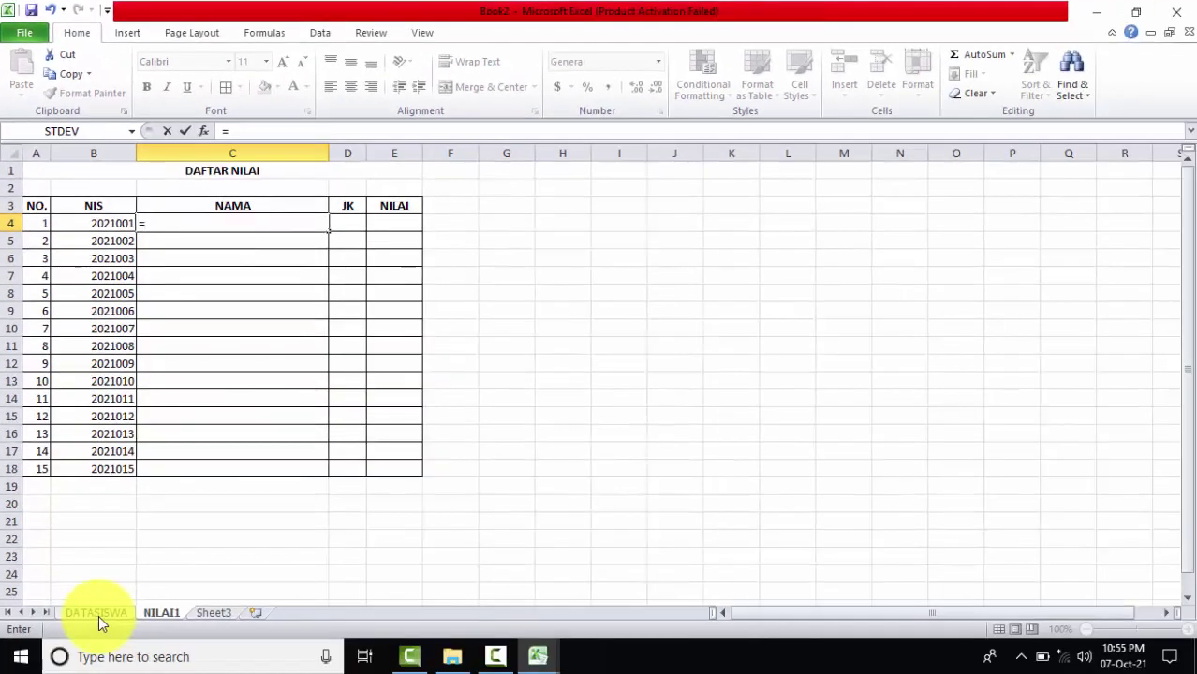
left_click(97, 613)
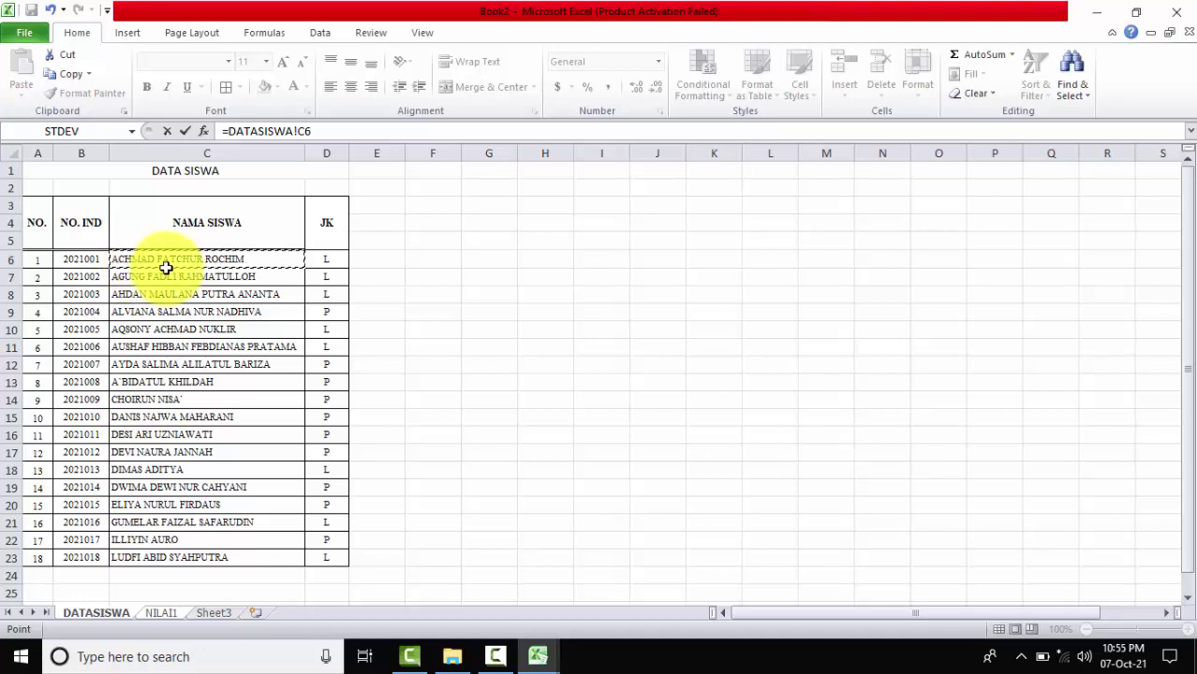
key("Return")
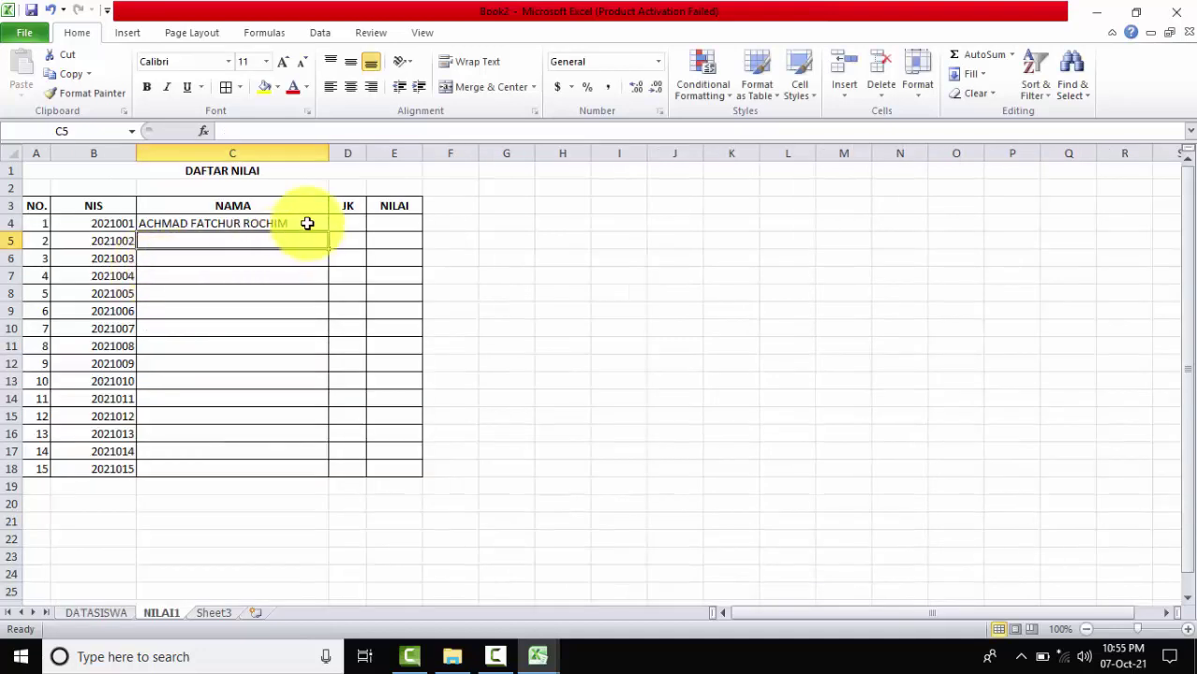
left_click(361, 219)
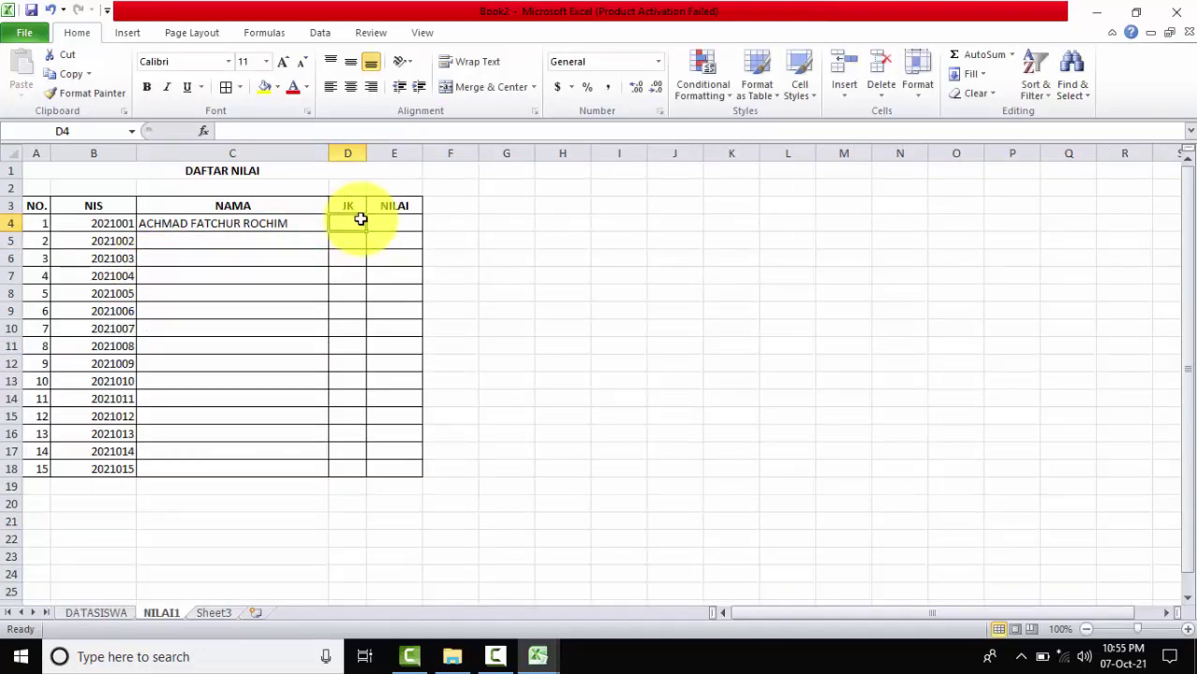
type("=")
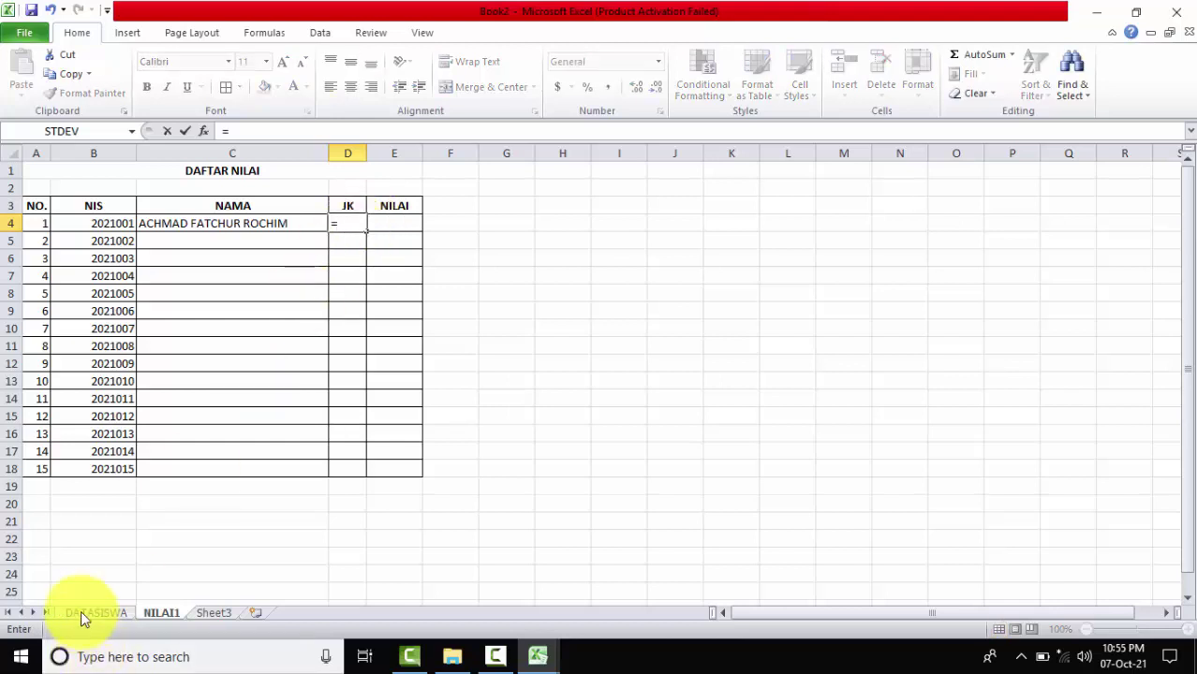
left_click(80, 613)
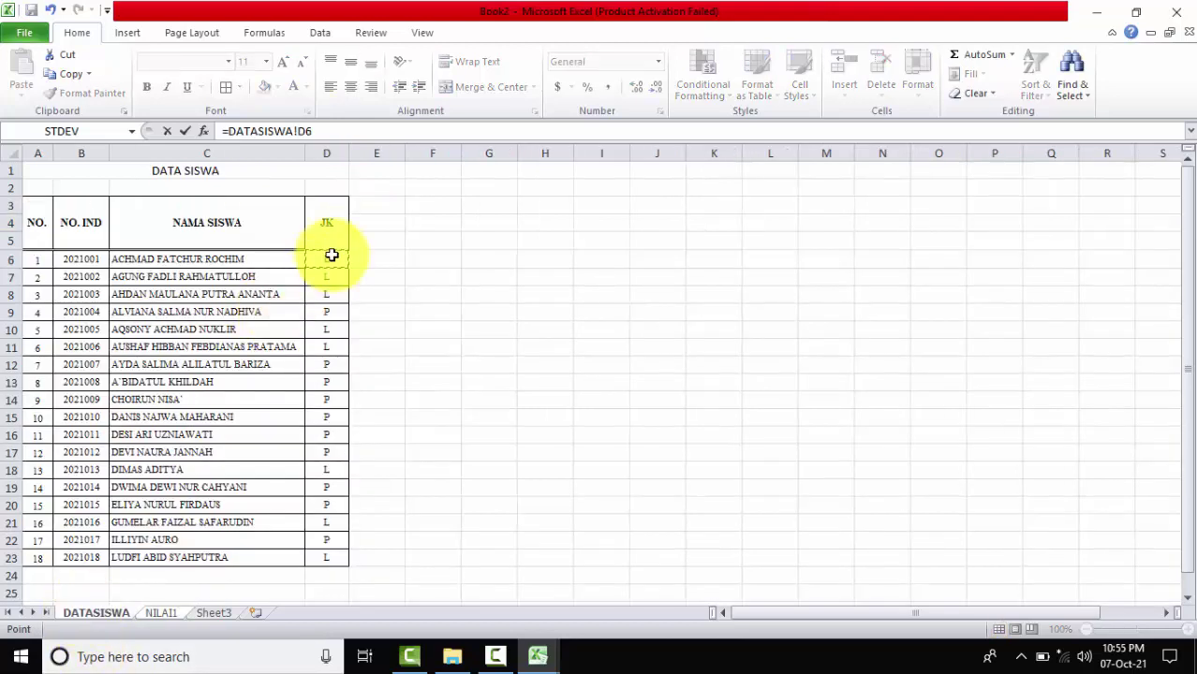
key("Return")
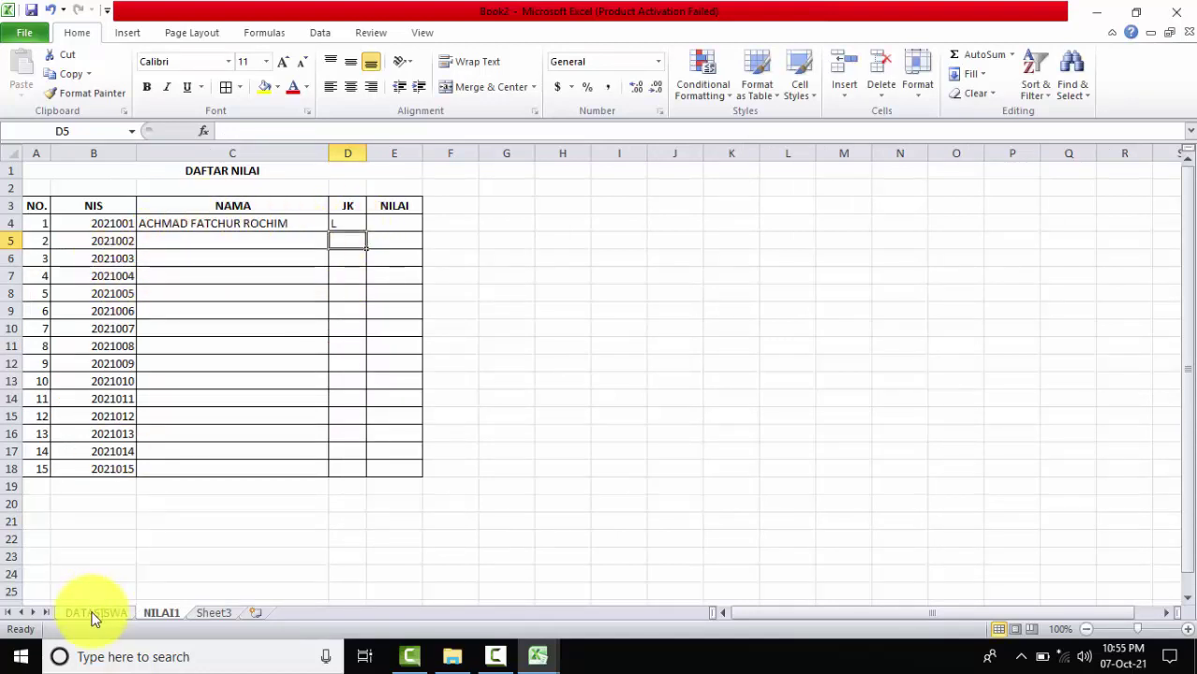
Step: Fill C4:D4 down to row 18, listing all 15 names and L/P genders
left_click_drag(253, 224, 348, 225)
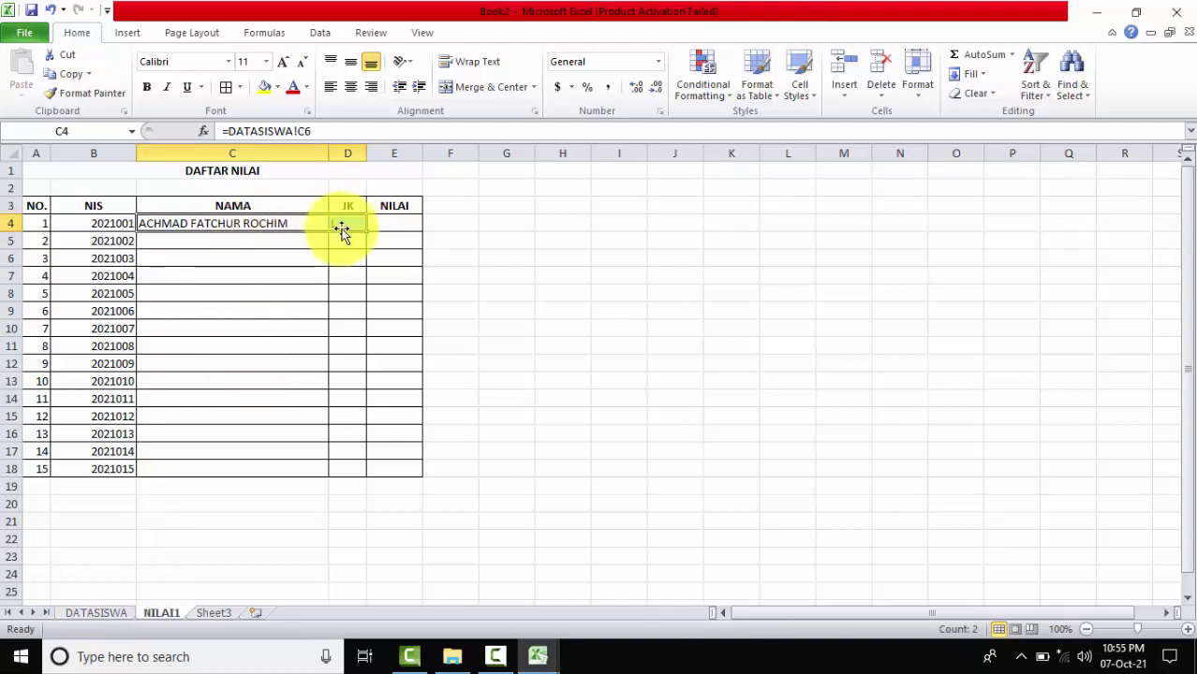
left_click_drag(369, 233, 350, 477)
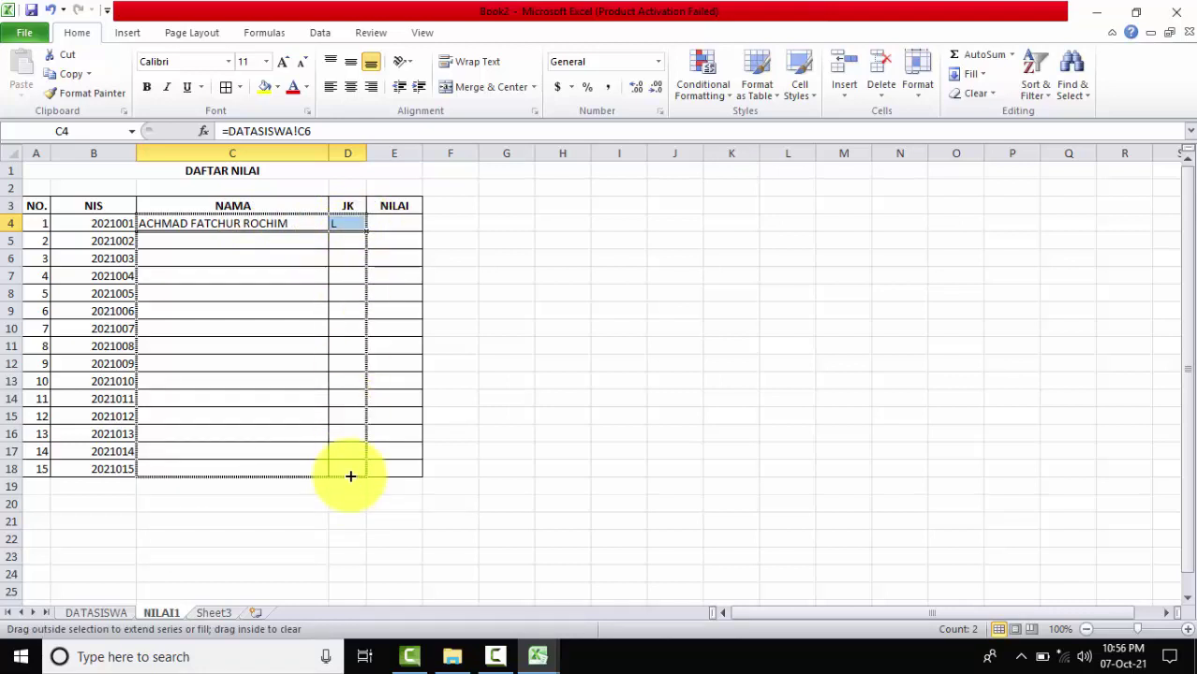
left_click_drag(350, 477, 350, 477)
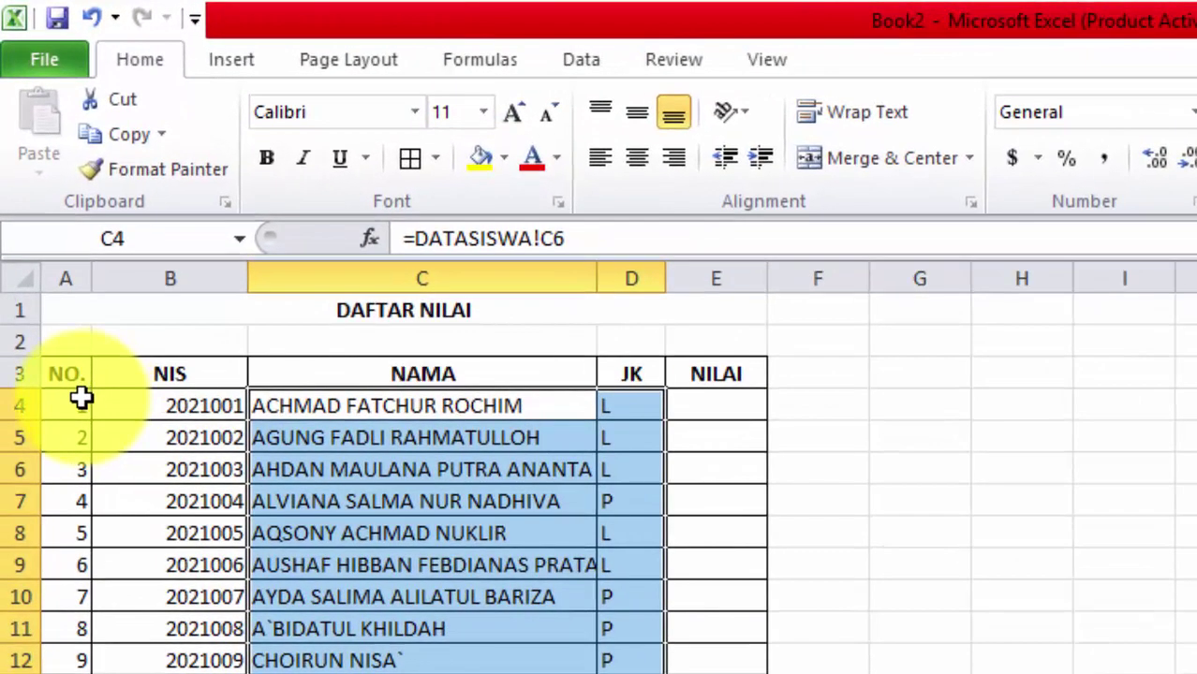
left_click_drag(81, 398, 82, 672)
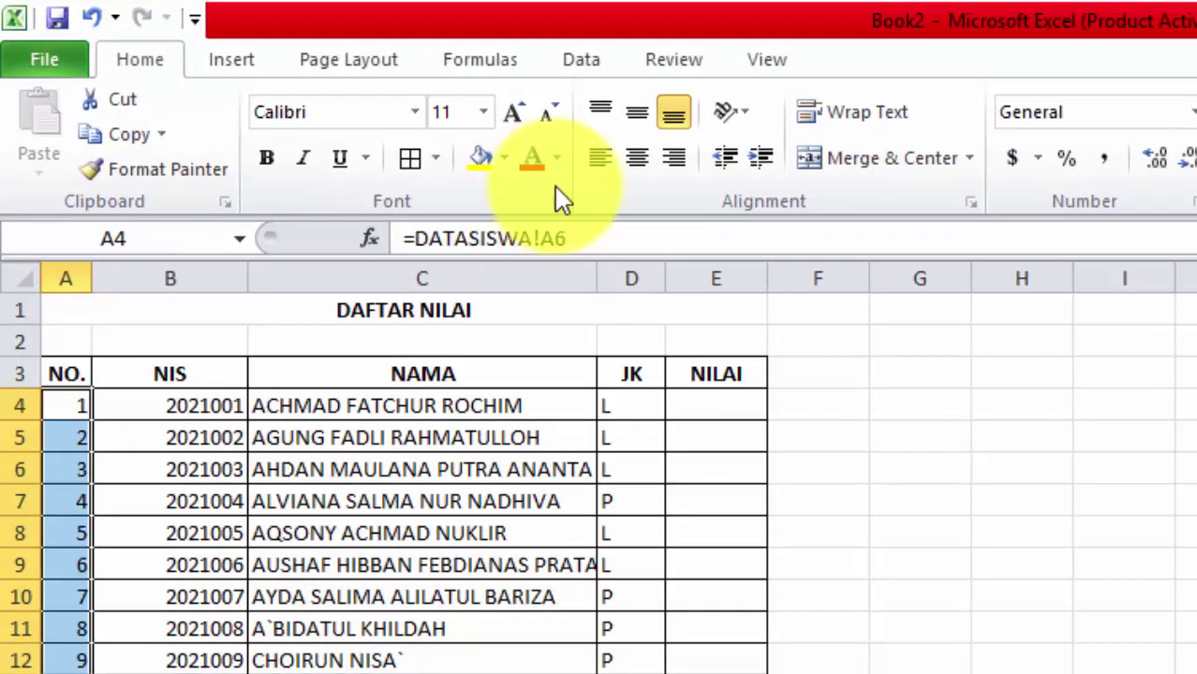
Step: Centre the NO. and JK values and left-align the NIS and NAMA cells B4:C18
left_click(635, 159)
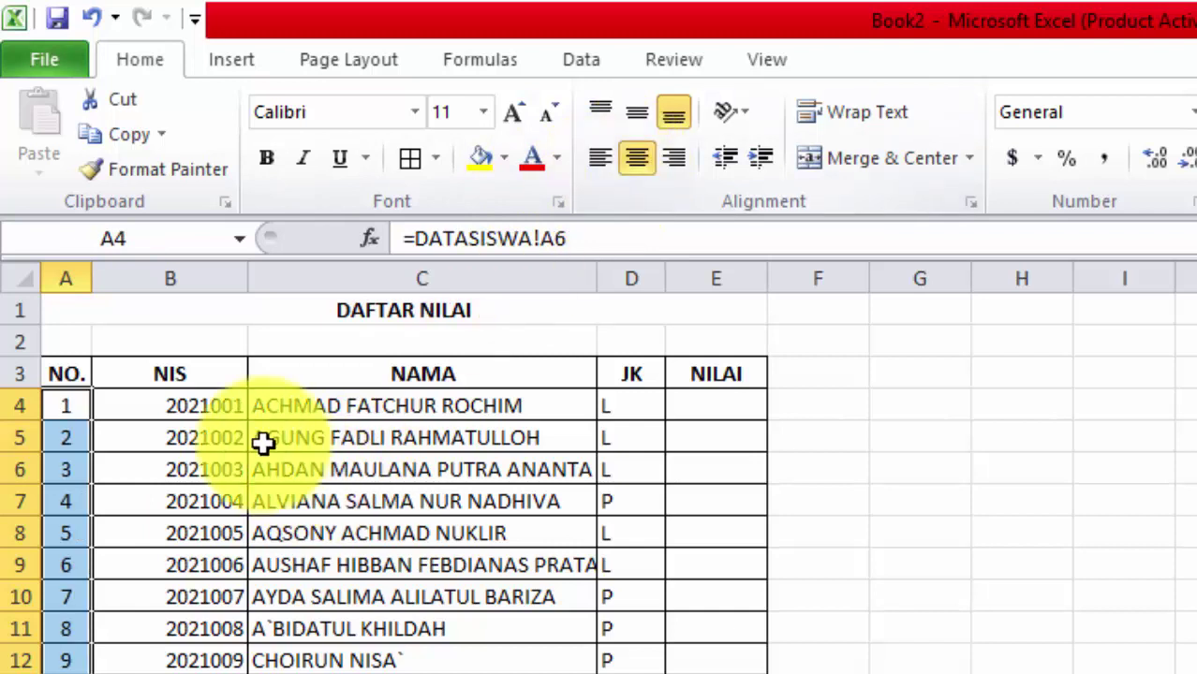
left_click(193, 403)
left_click_drag(216, 408, 422, 672)
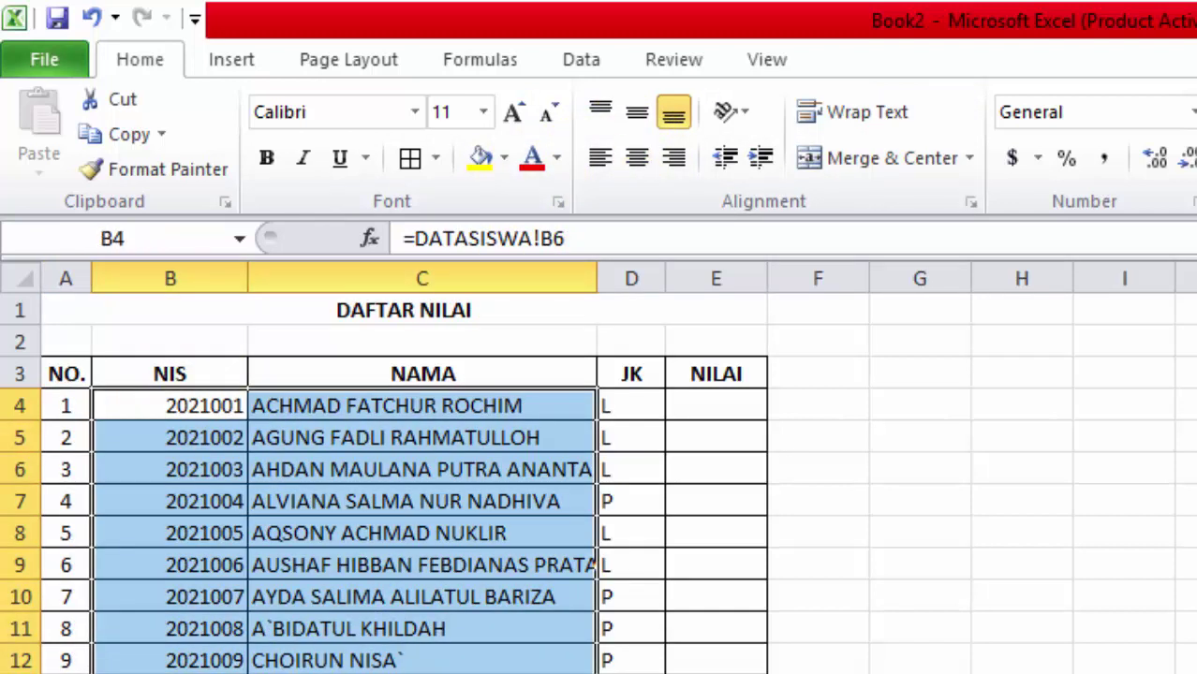
left_click(592, 161)
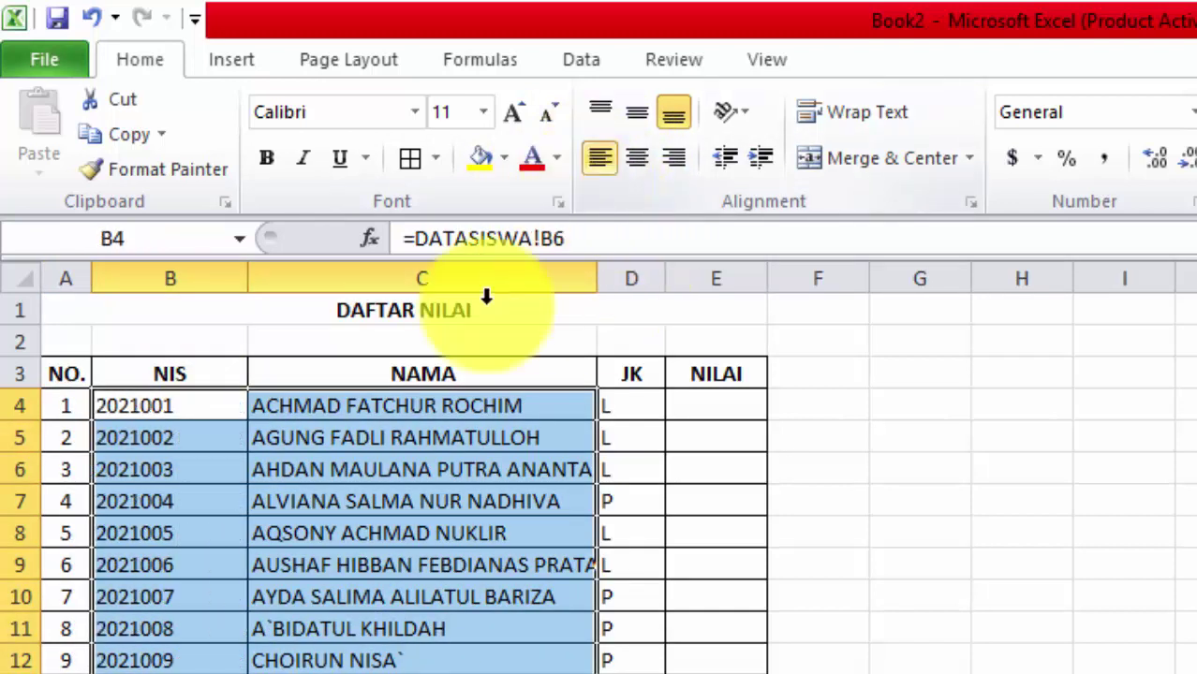
left_click_drag(628, 404, 625, 671)
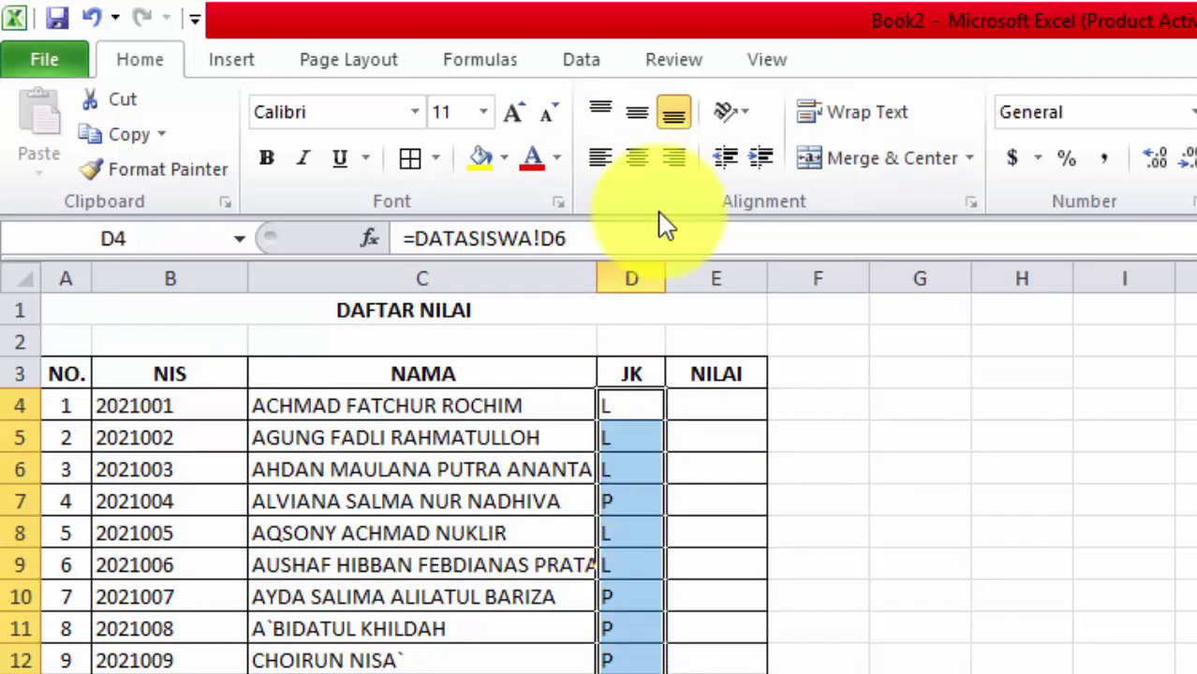
left_click(636, 169)
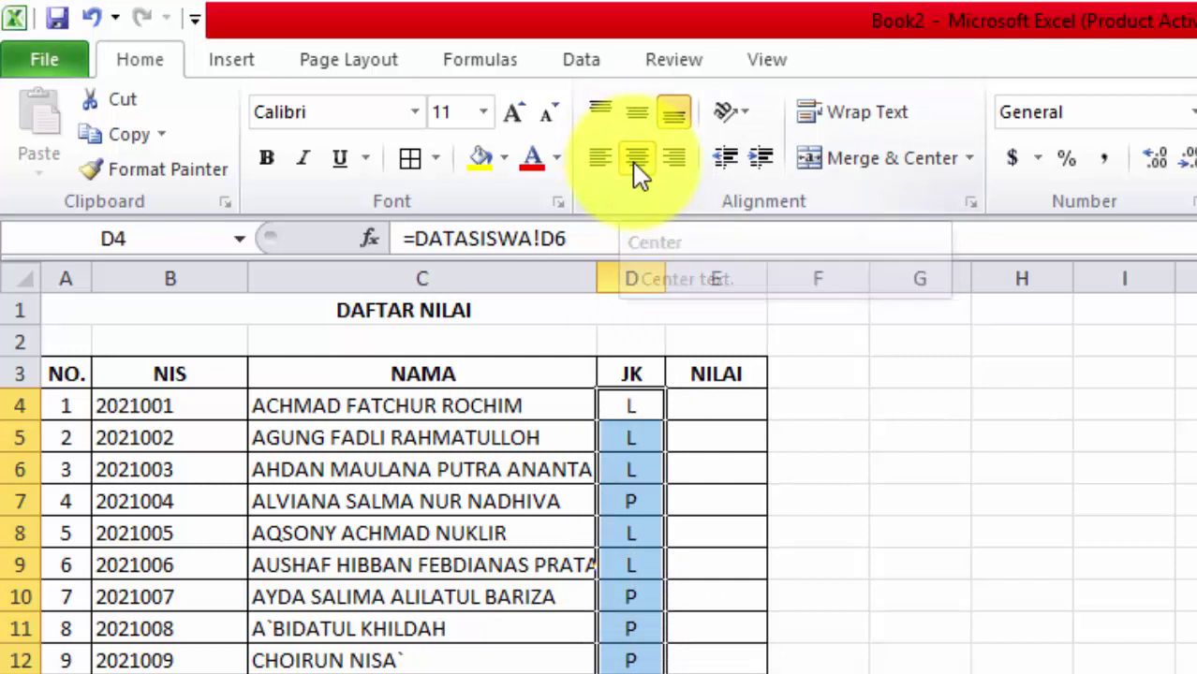
left_click(741, 533)
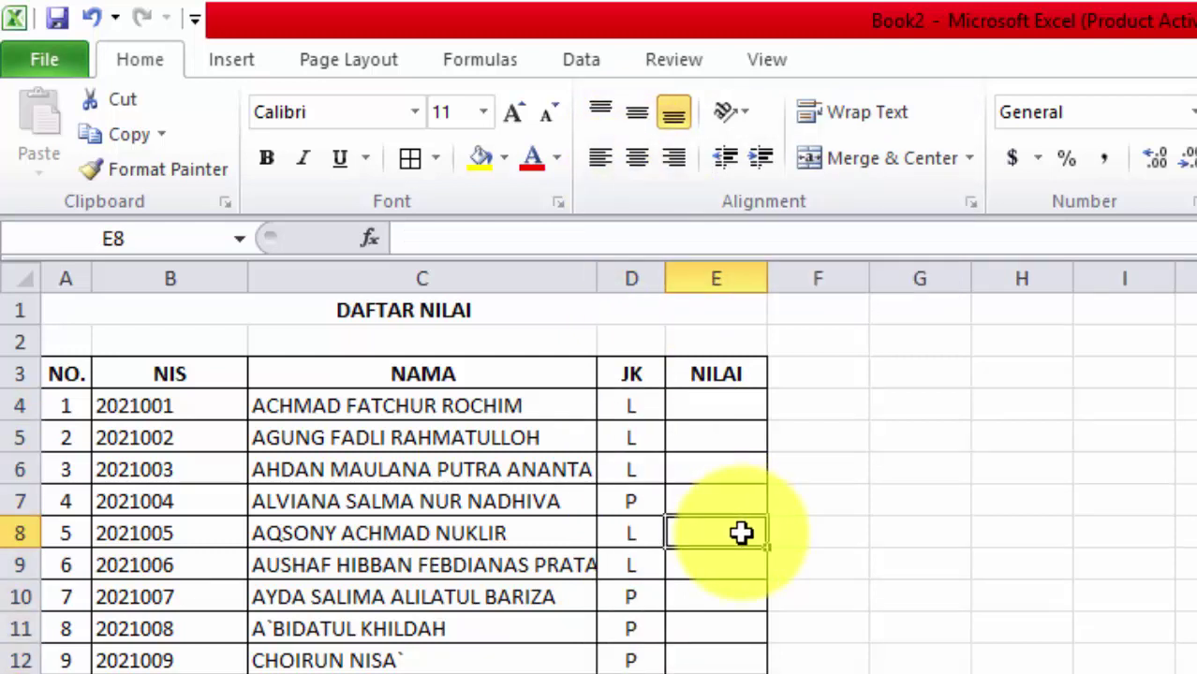
left_click(715, 413)
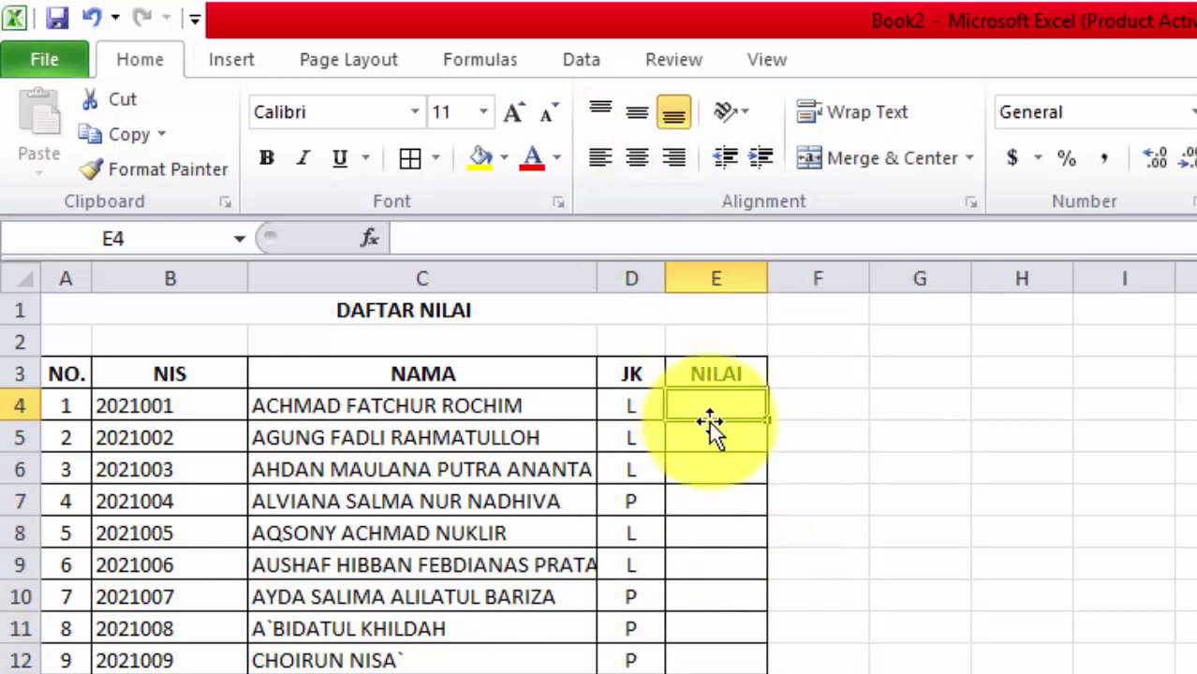